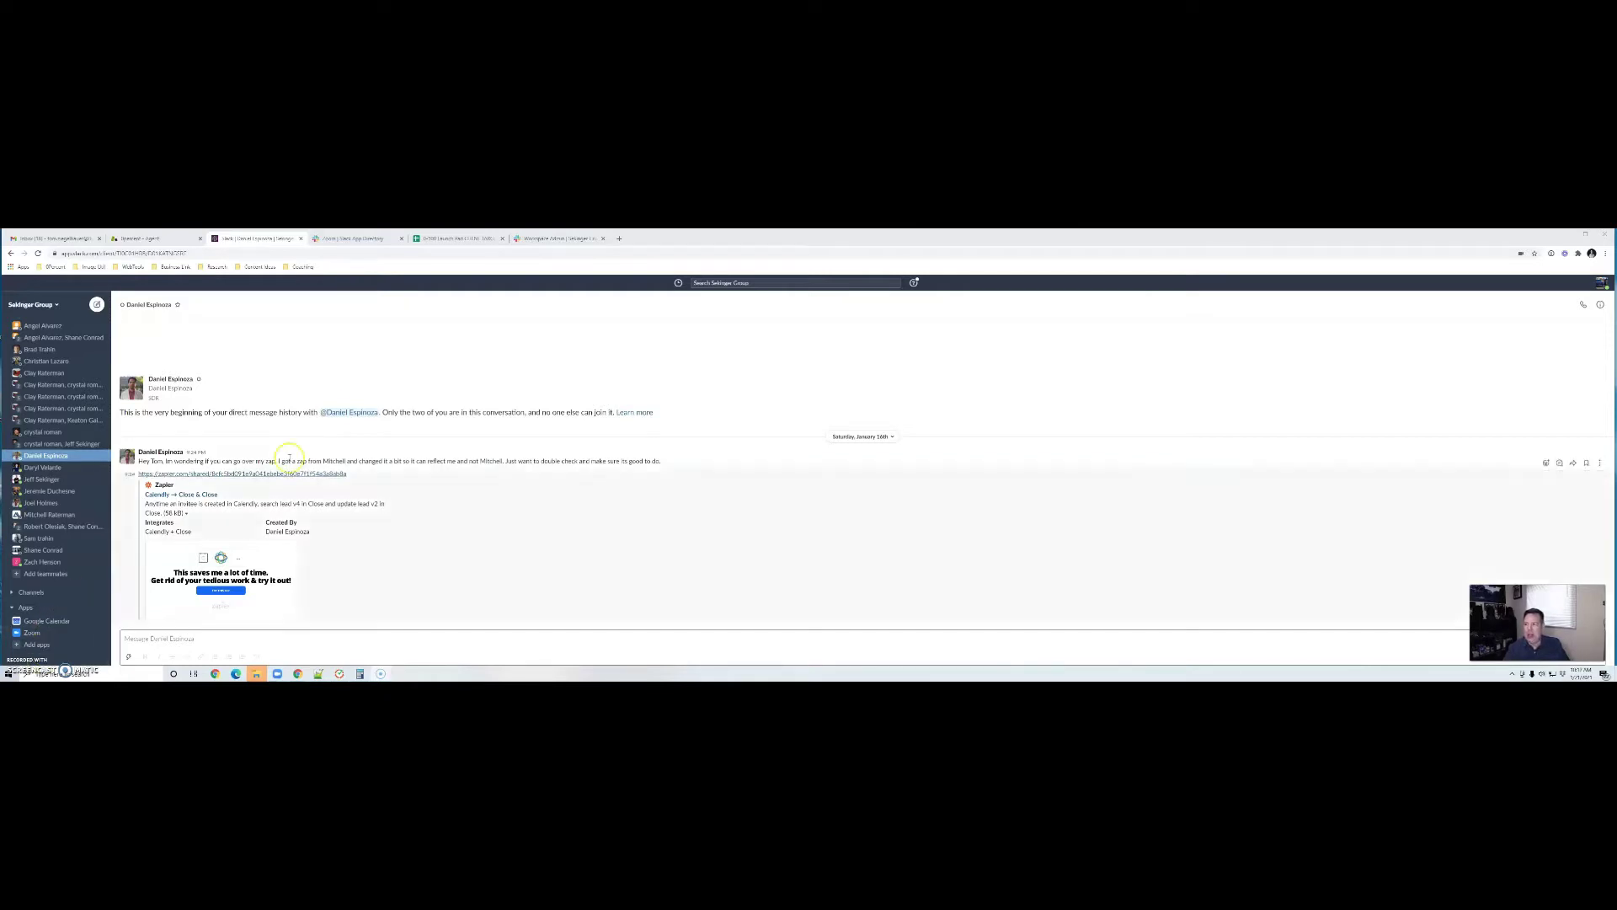
- Search the Slack apps for "zoom" and open the Zoom app's message page
click(268, 242)
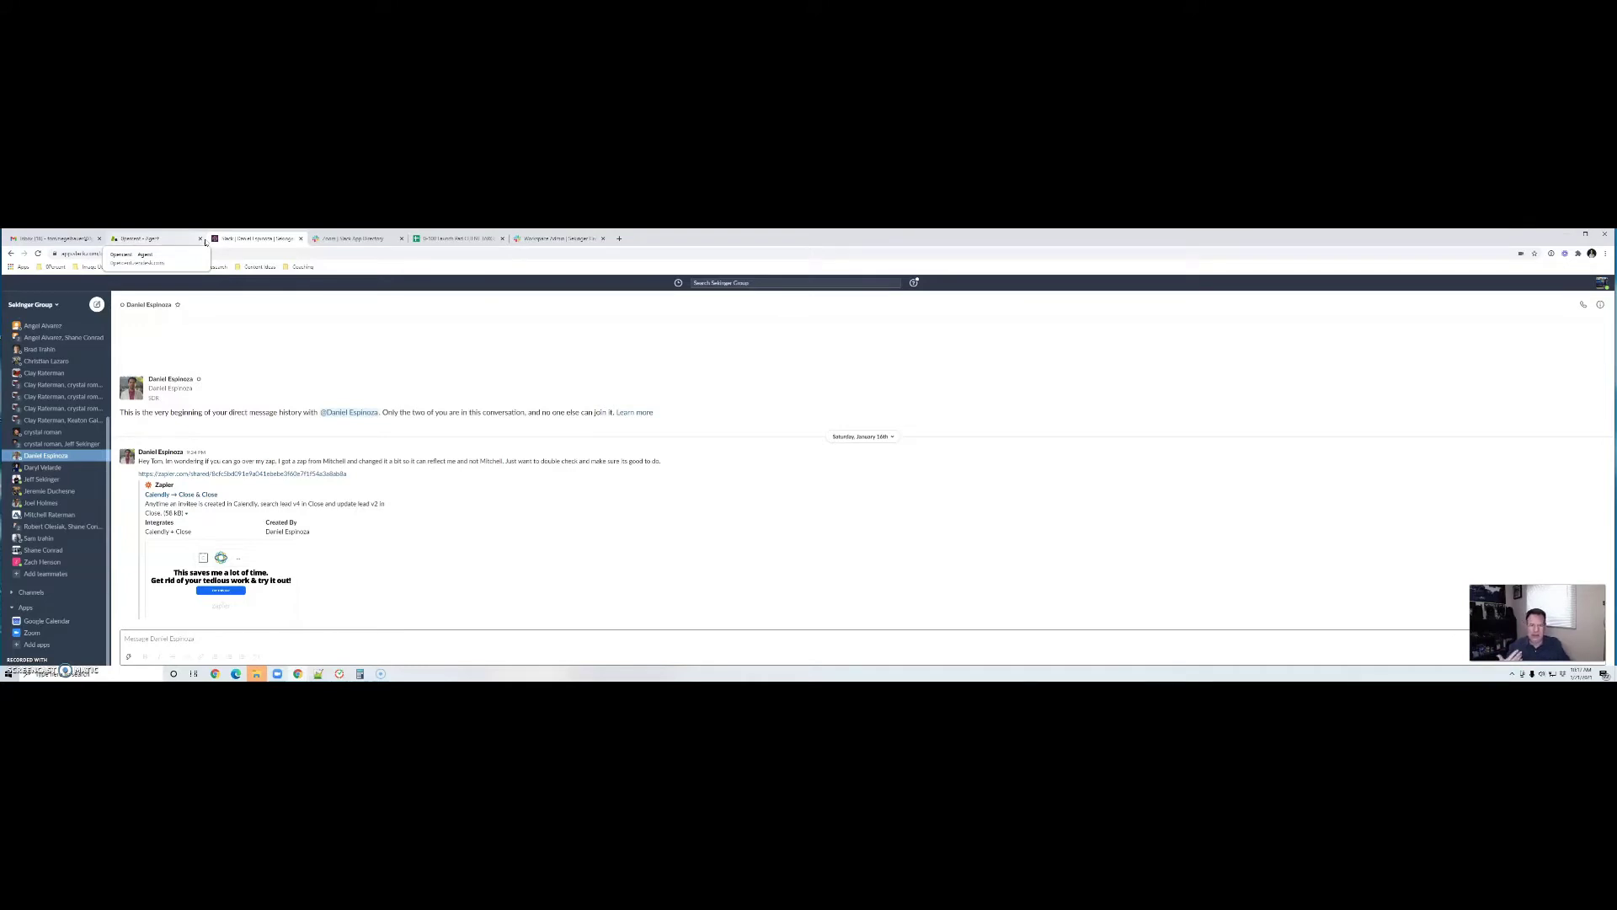
click(235, 238)
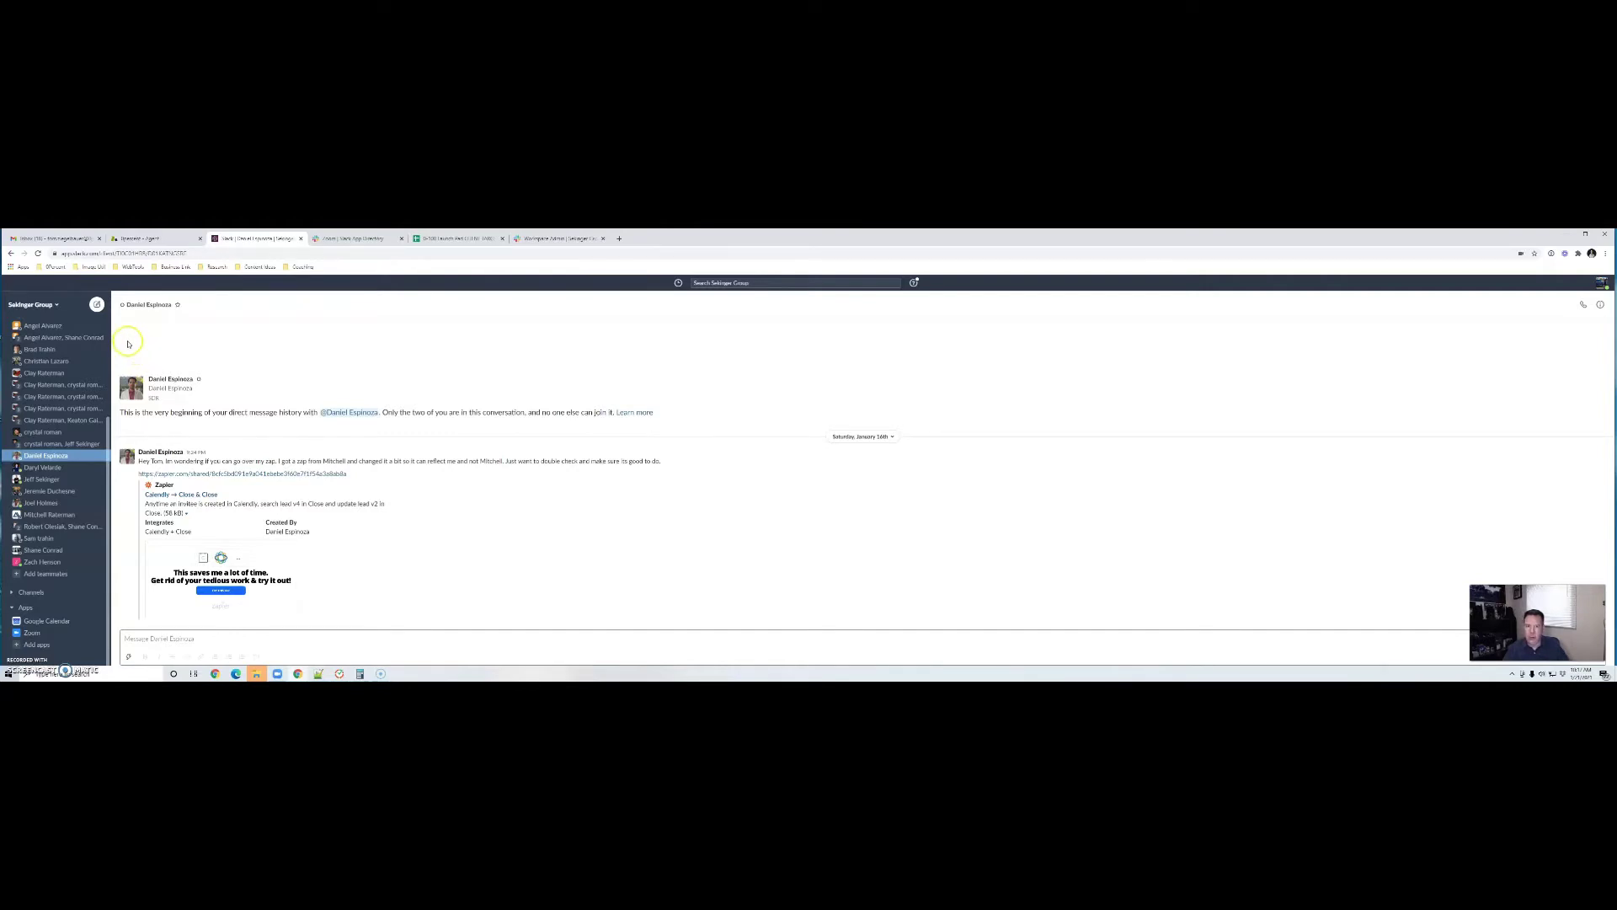
click(41, 646)
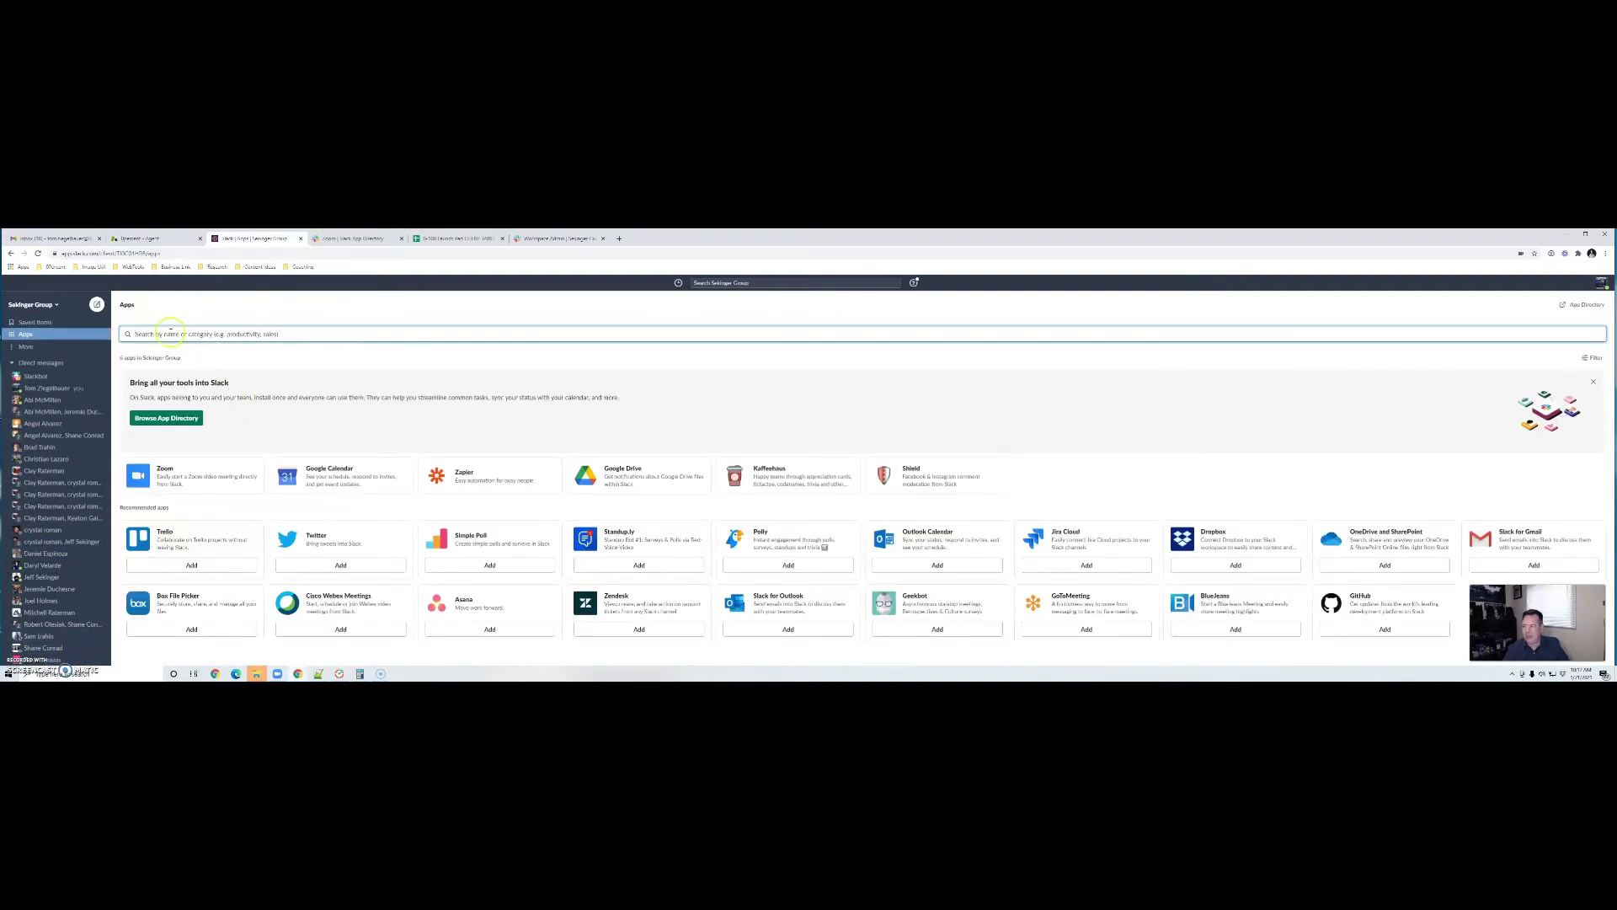
text(zoom)
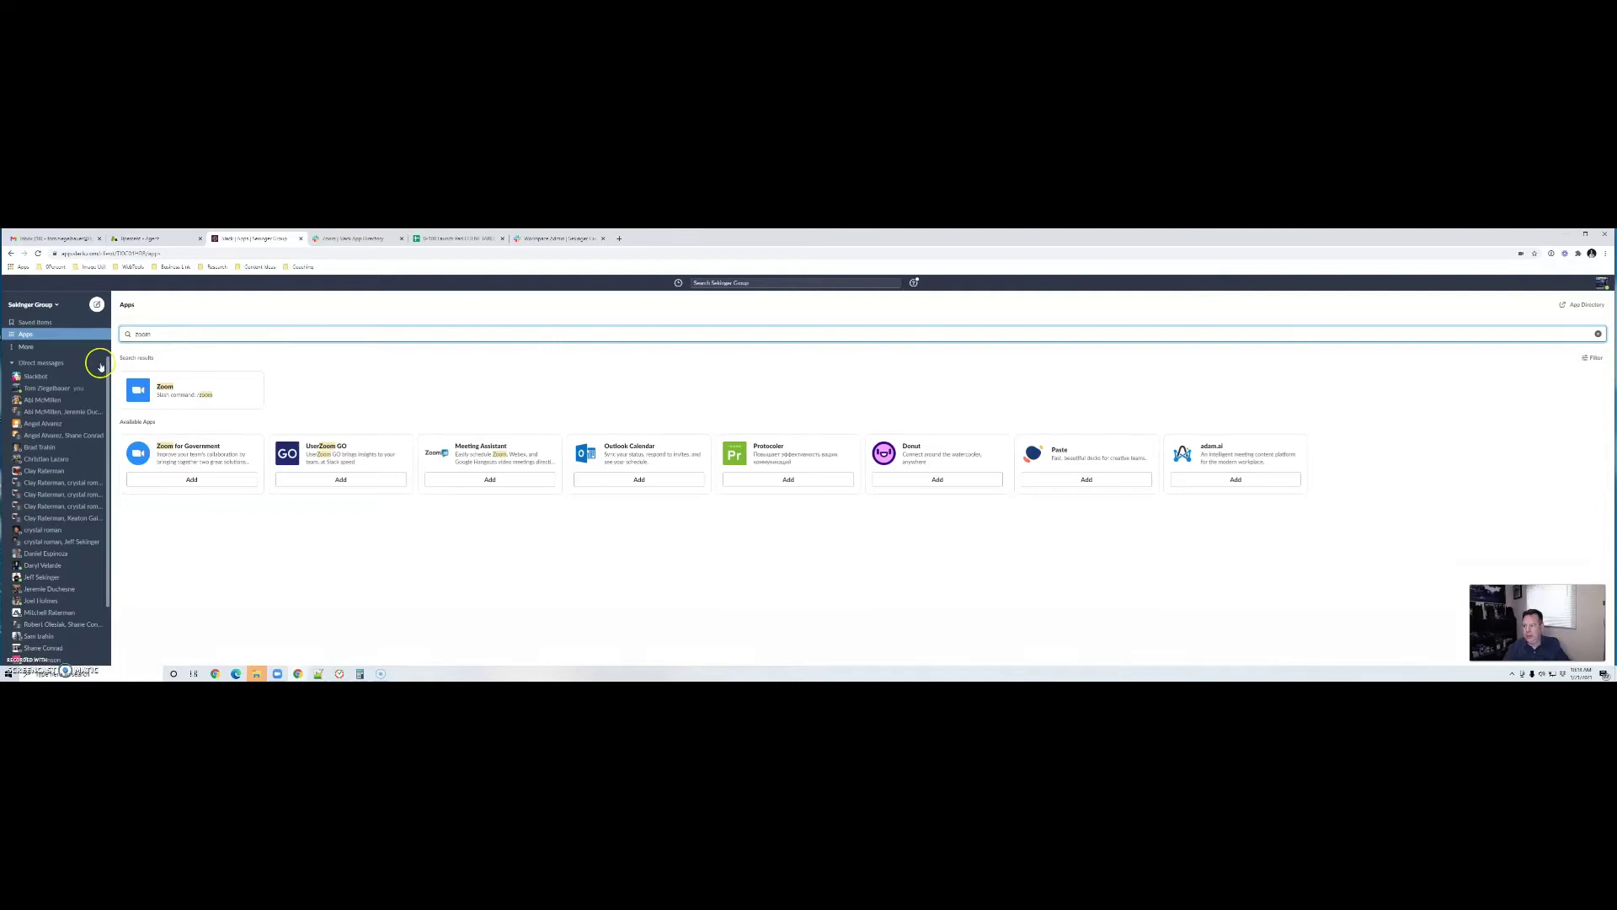
click(140, 393)
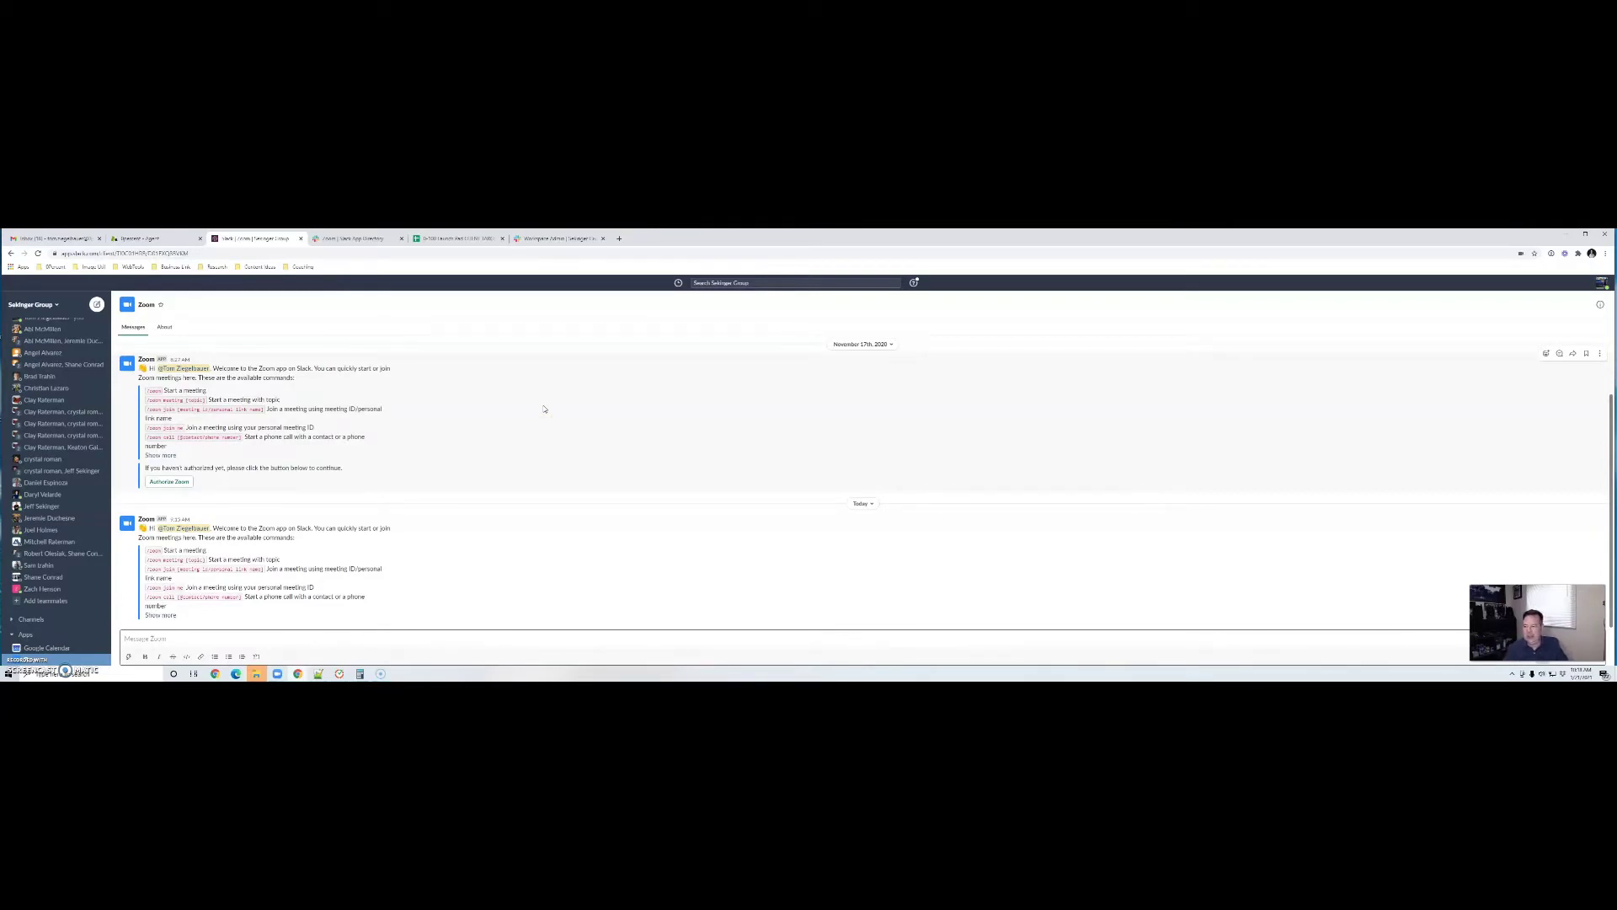
click(505, 420)
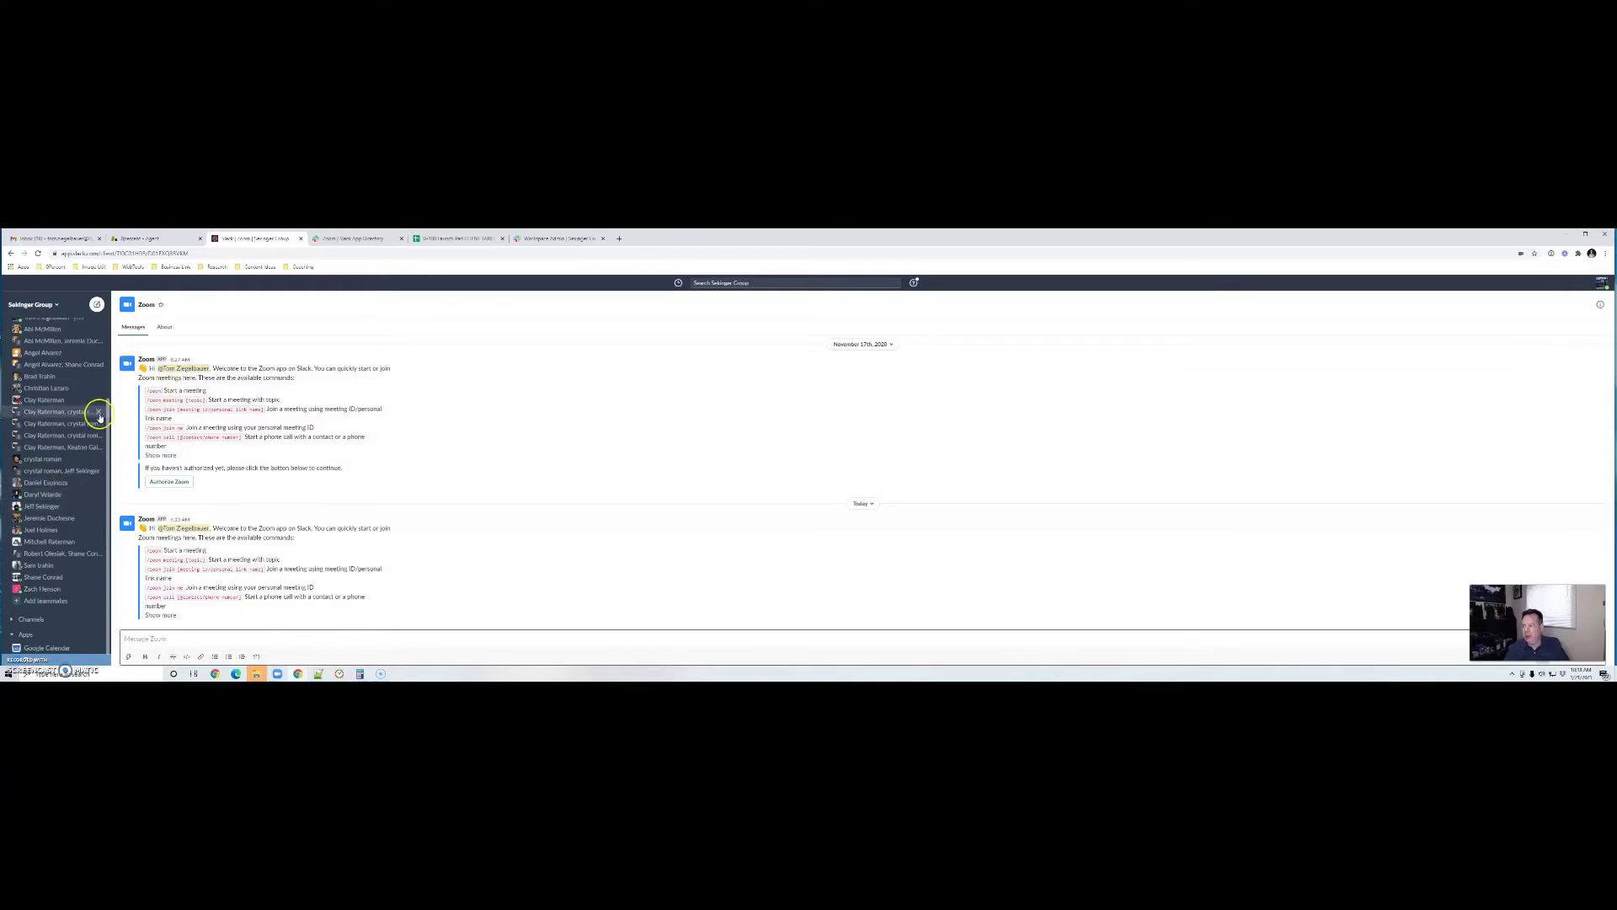
- Open the colleague's direct message, post the /zoom command to create a meeting, and start that meeting
click(76, 390)
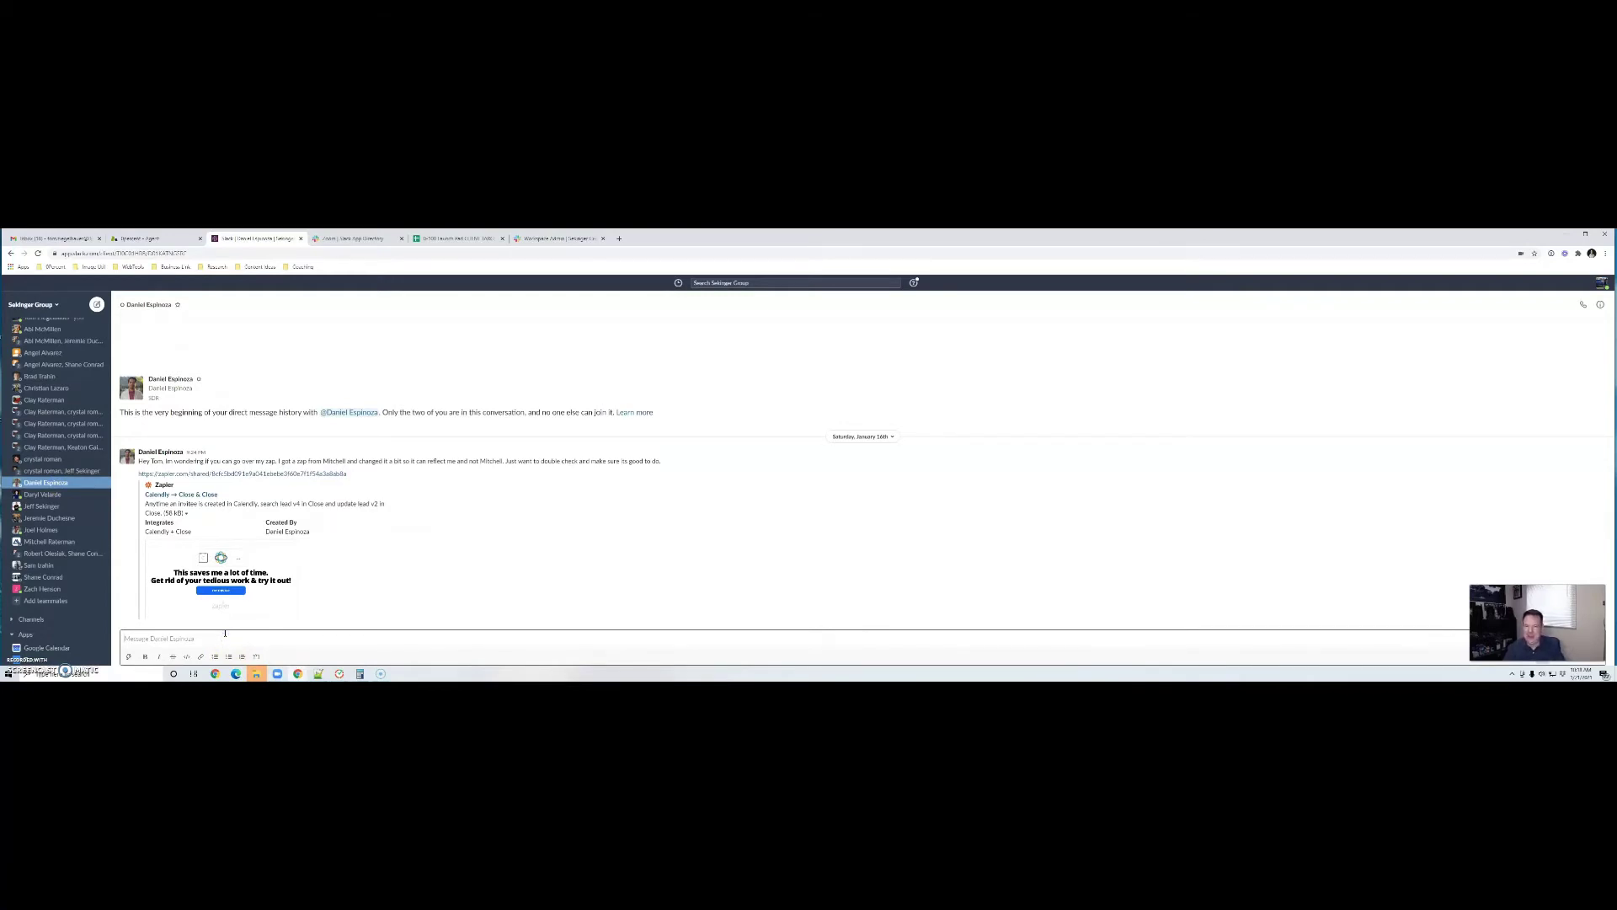
text(/)
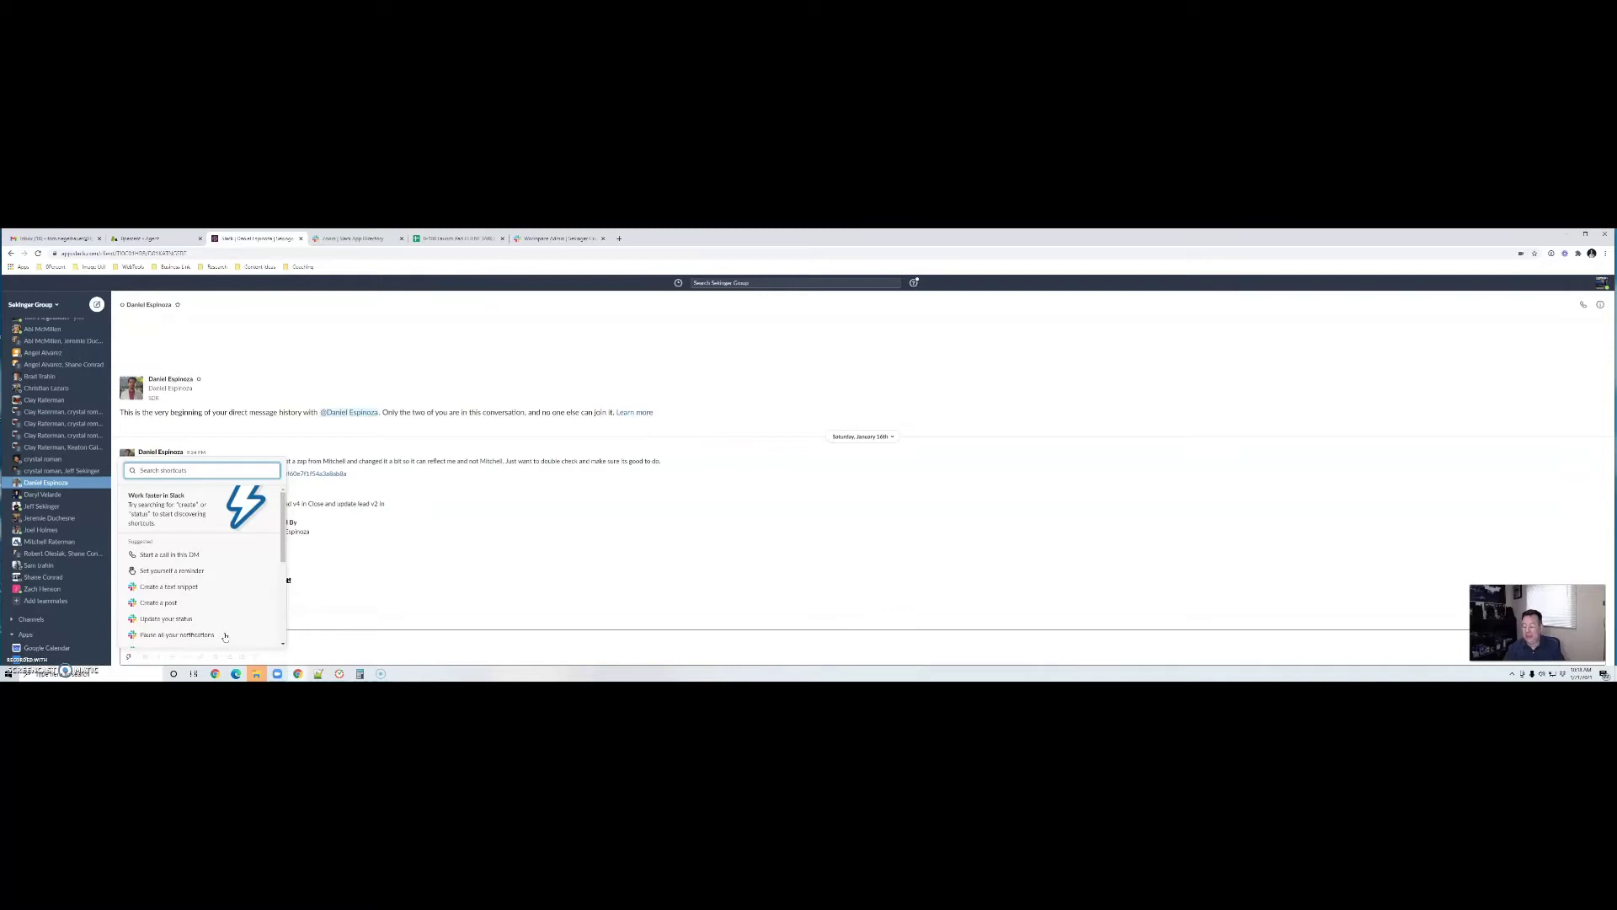
text(z)
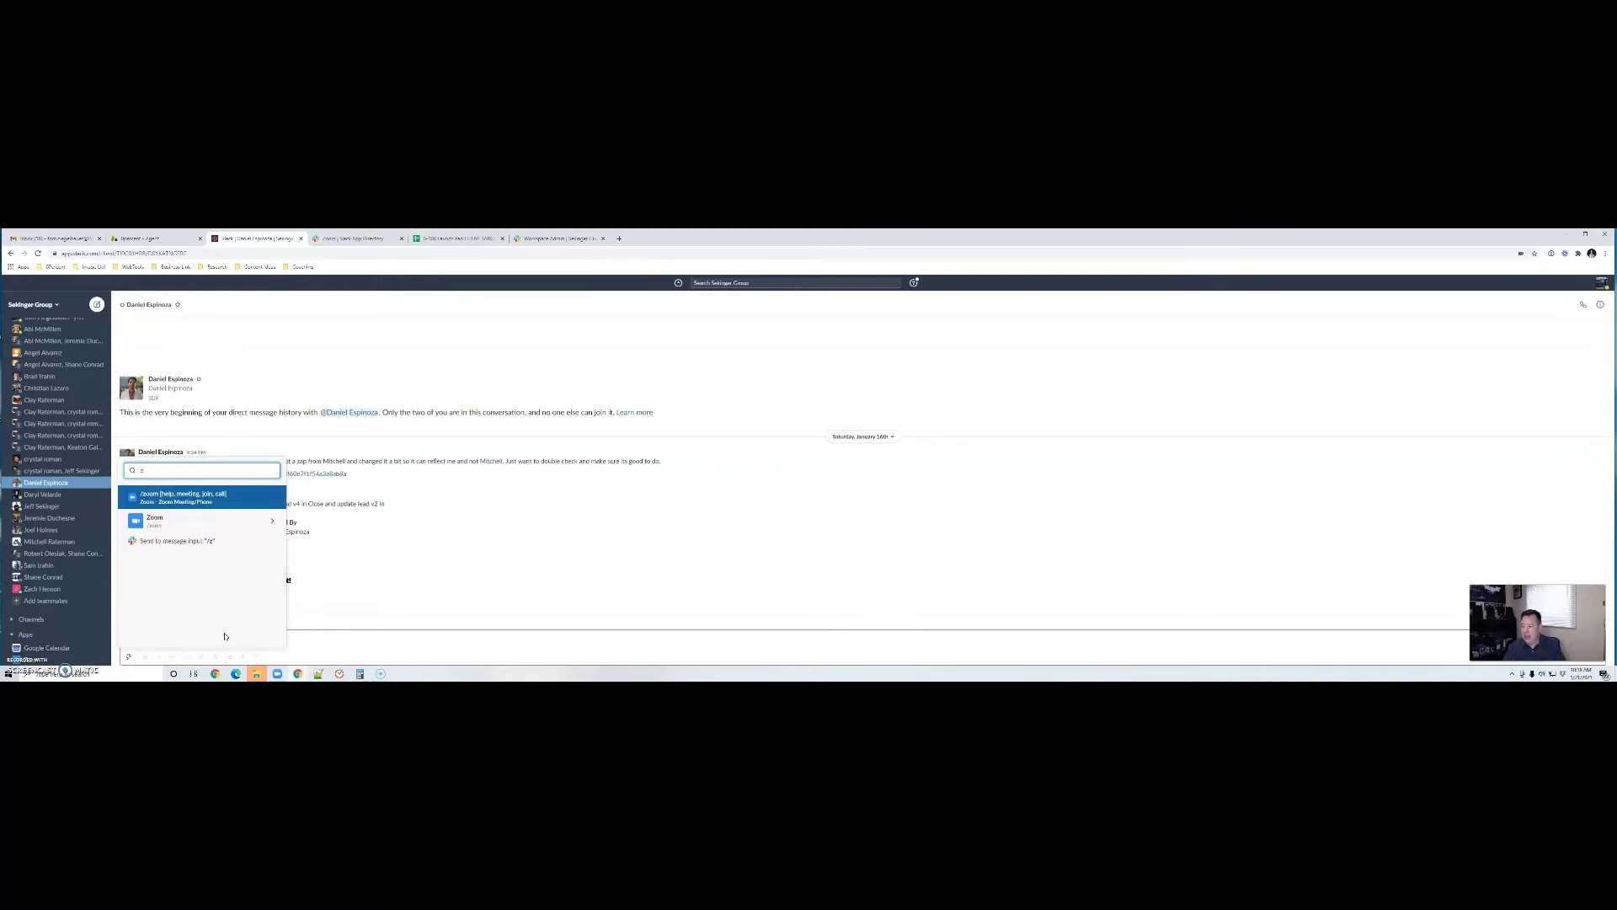
text(oom)
key(Return)
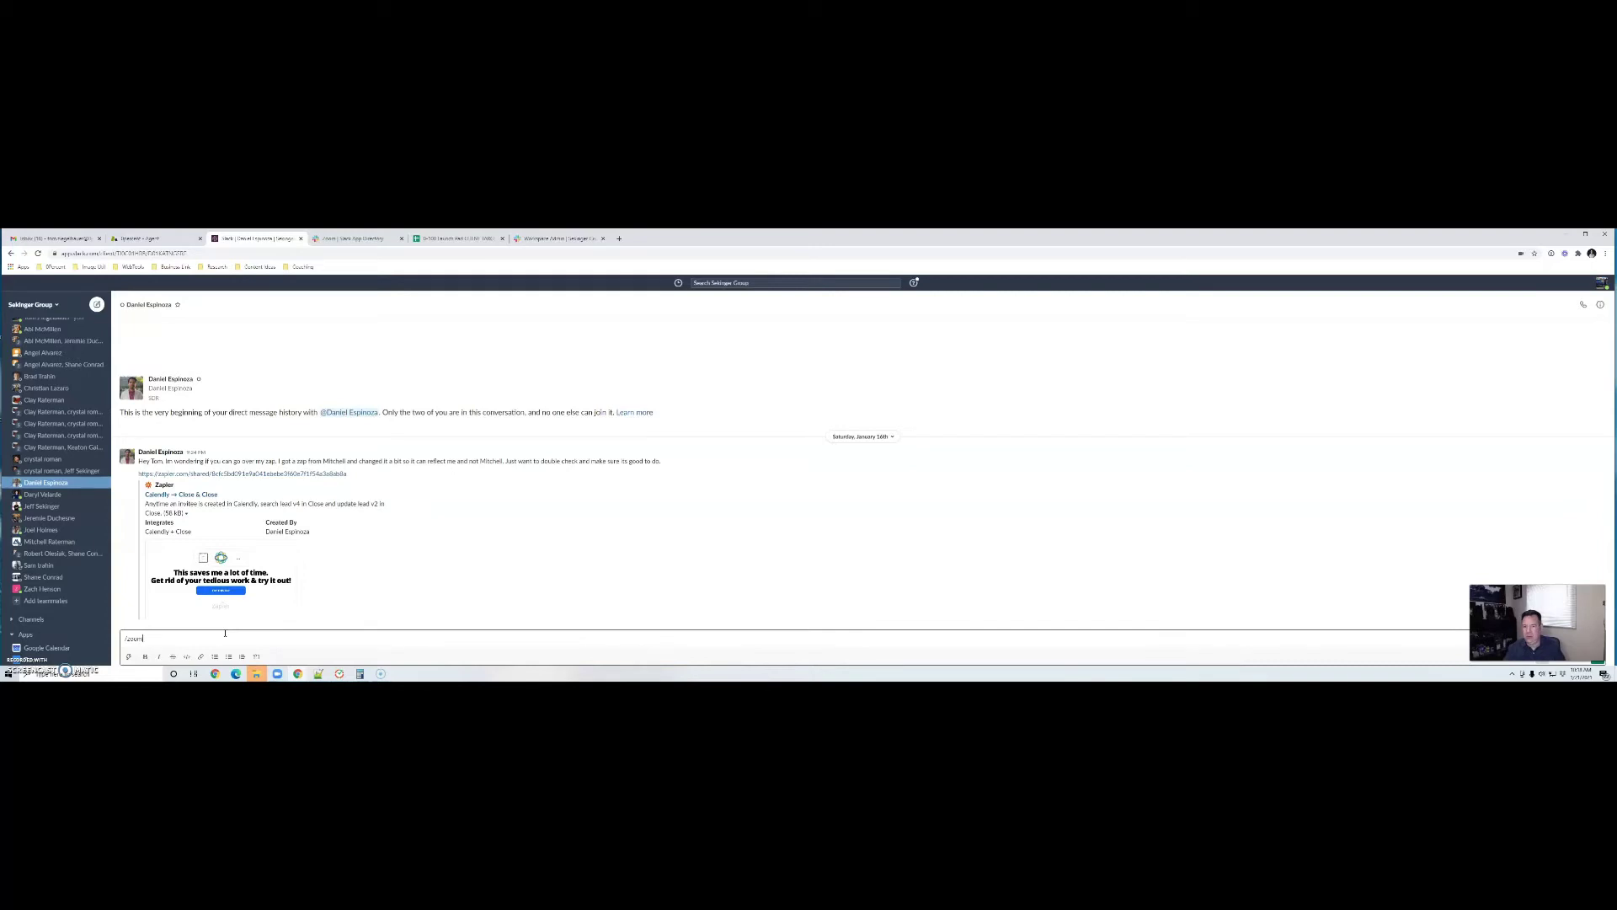
key(Return)
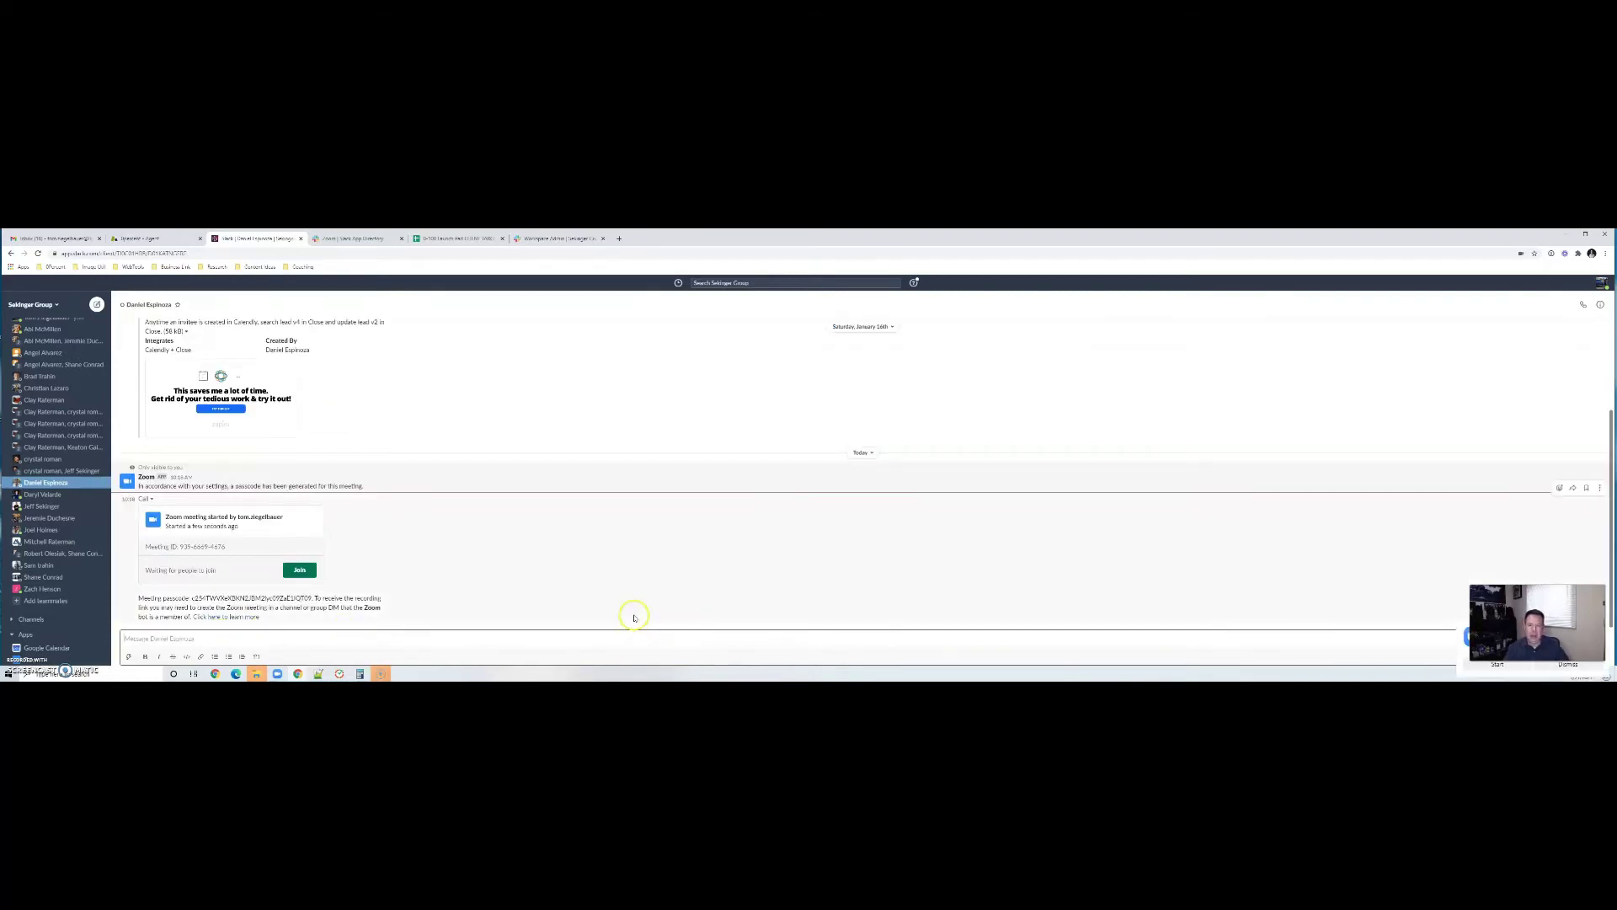
click(1499, 667)
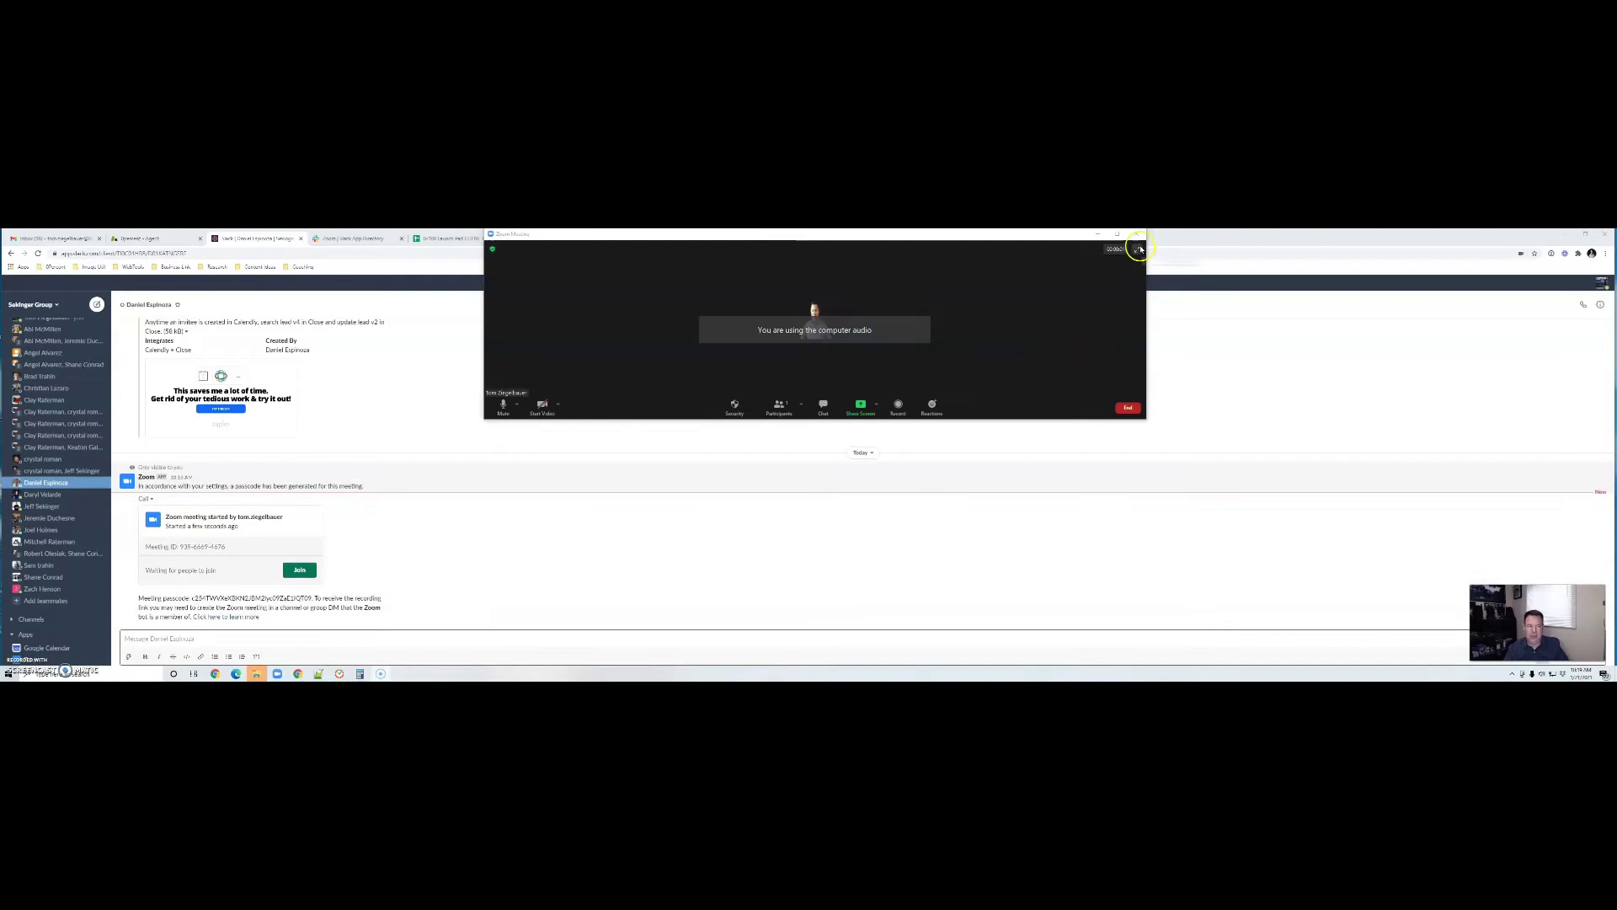
- End the Zoom meeting for all and minimize the Zoom home window
click(1128, 407)
click(1091, 366)
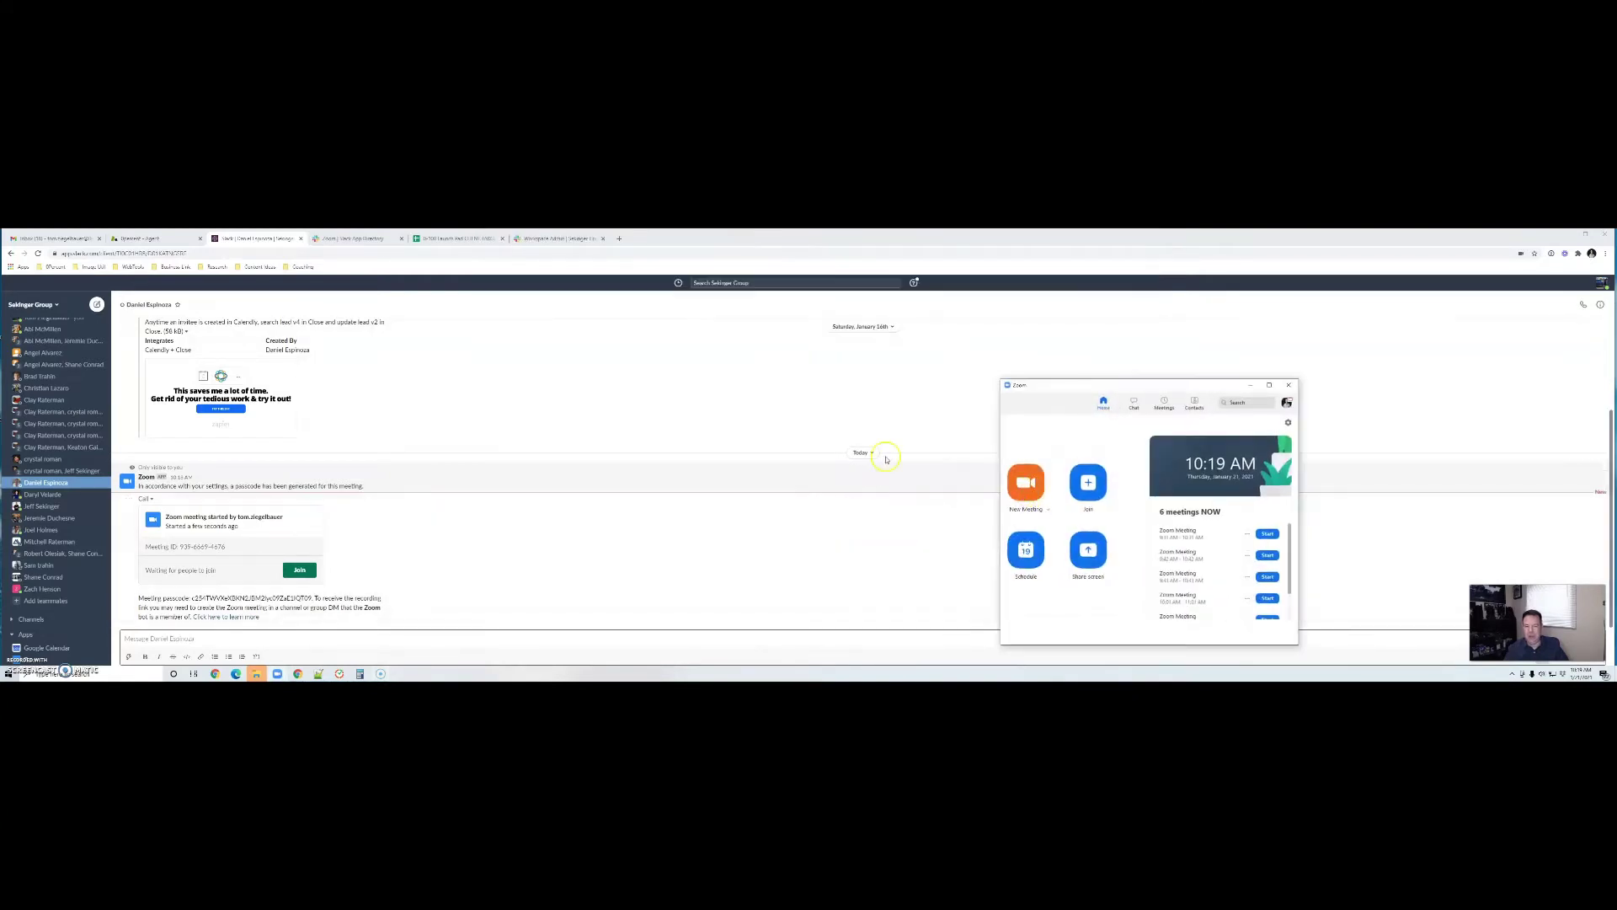
click(1288, 385)
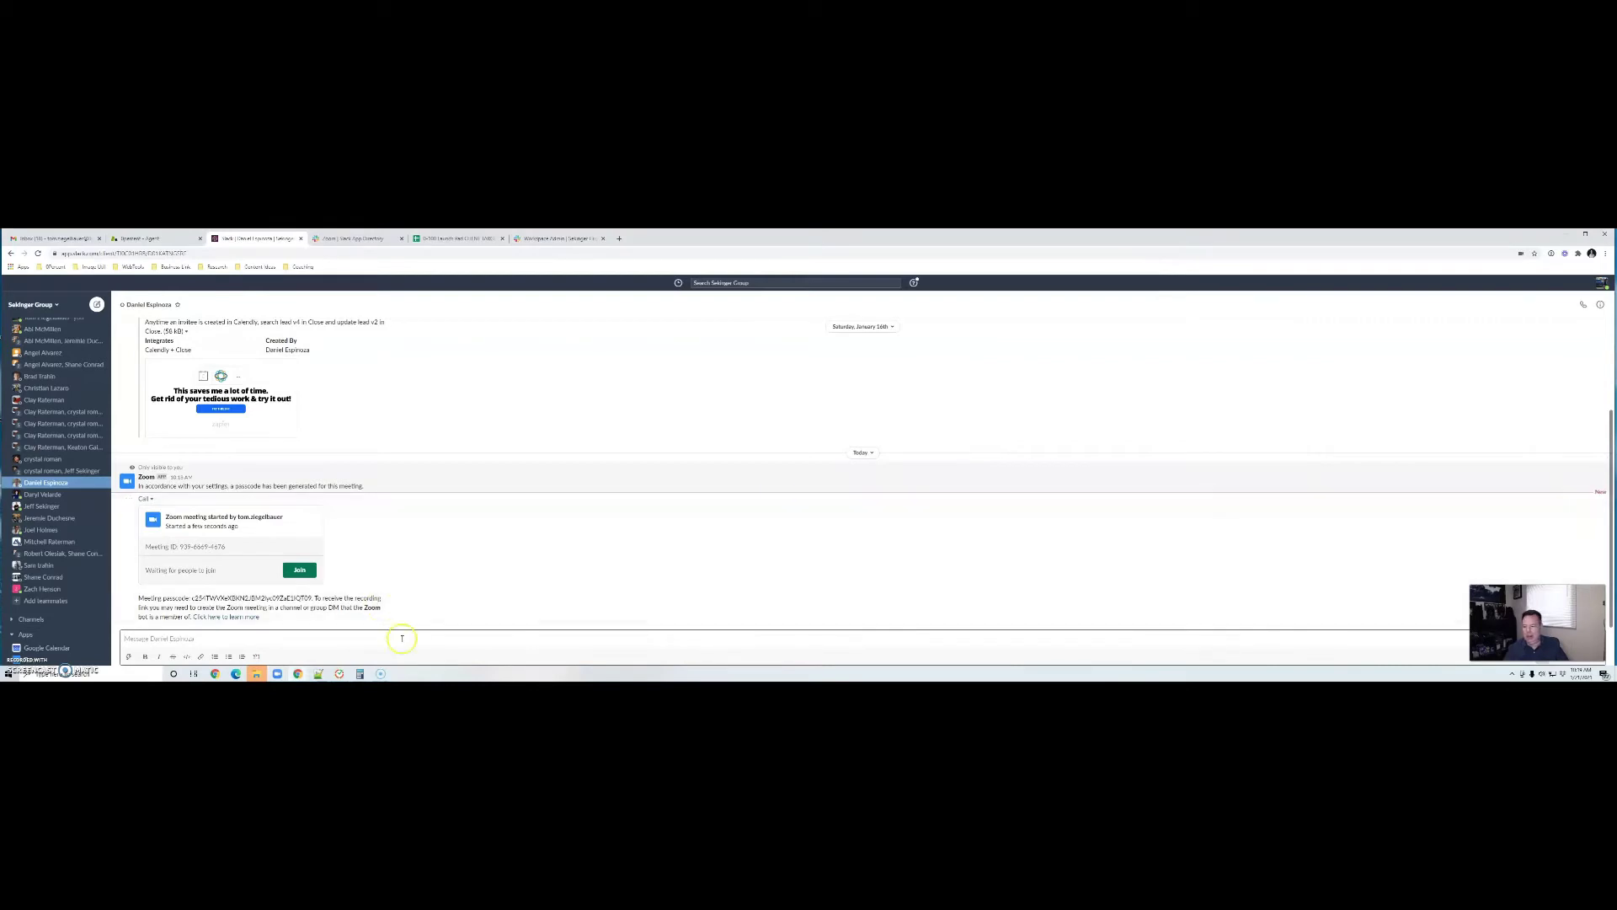
click(279, 674)
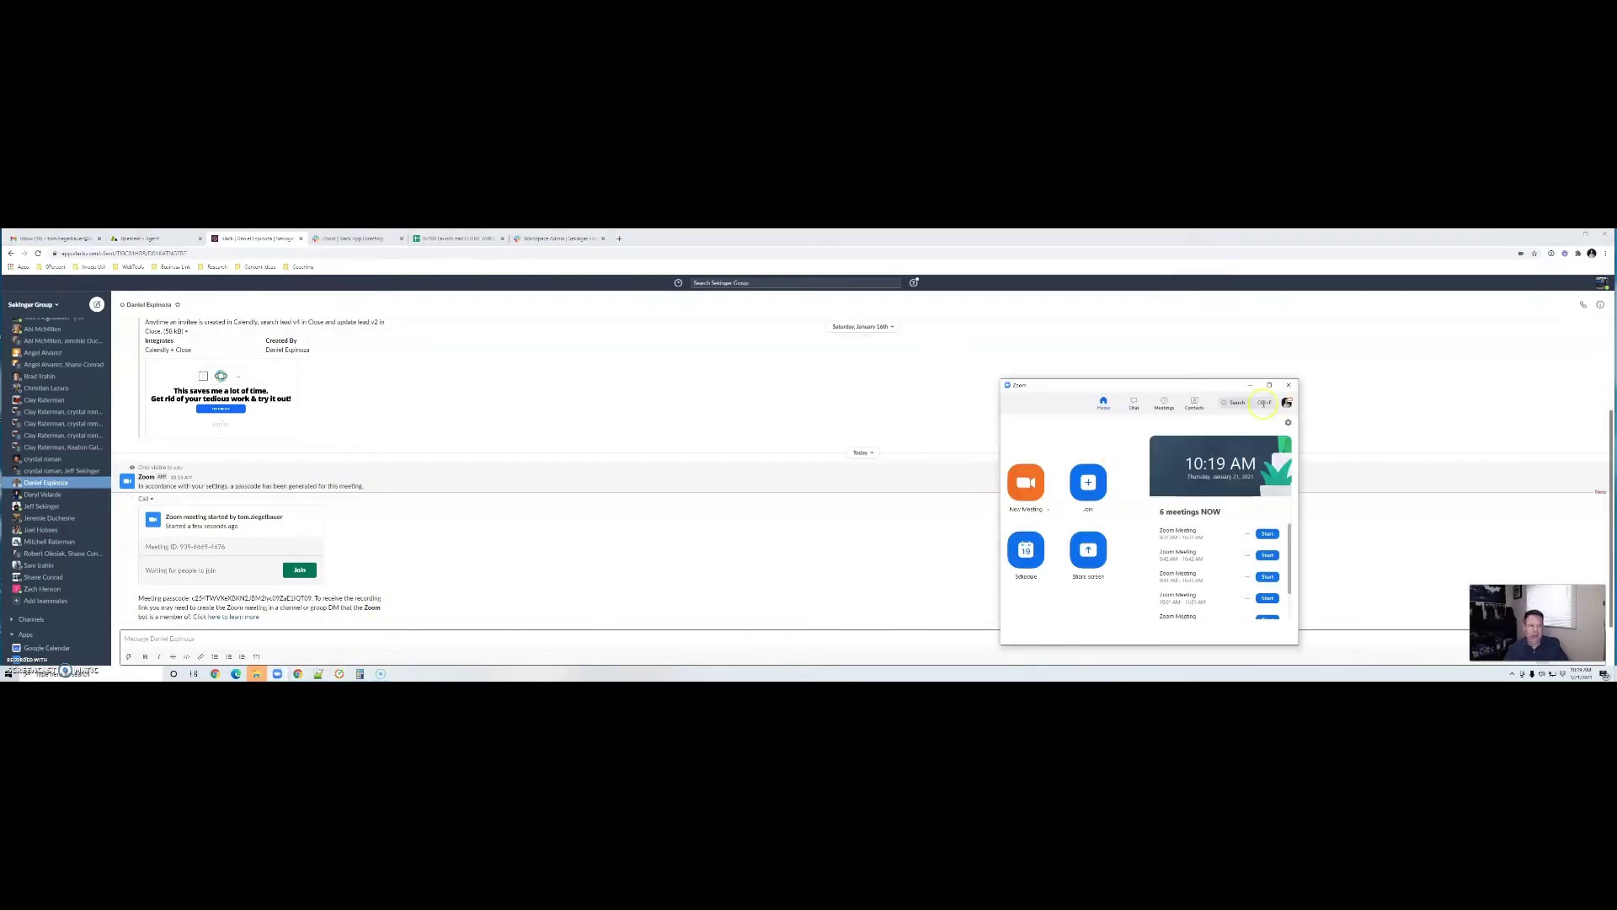
click(1250, 385)
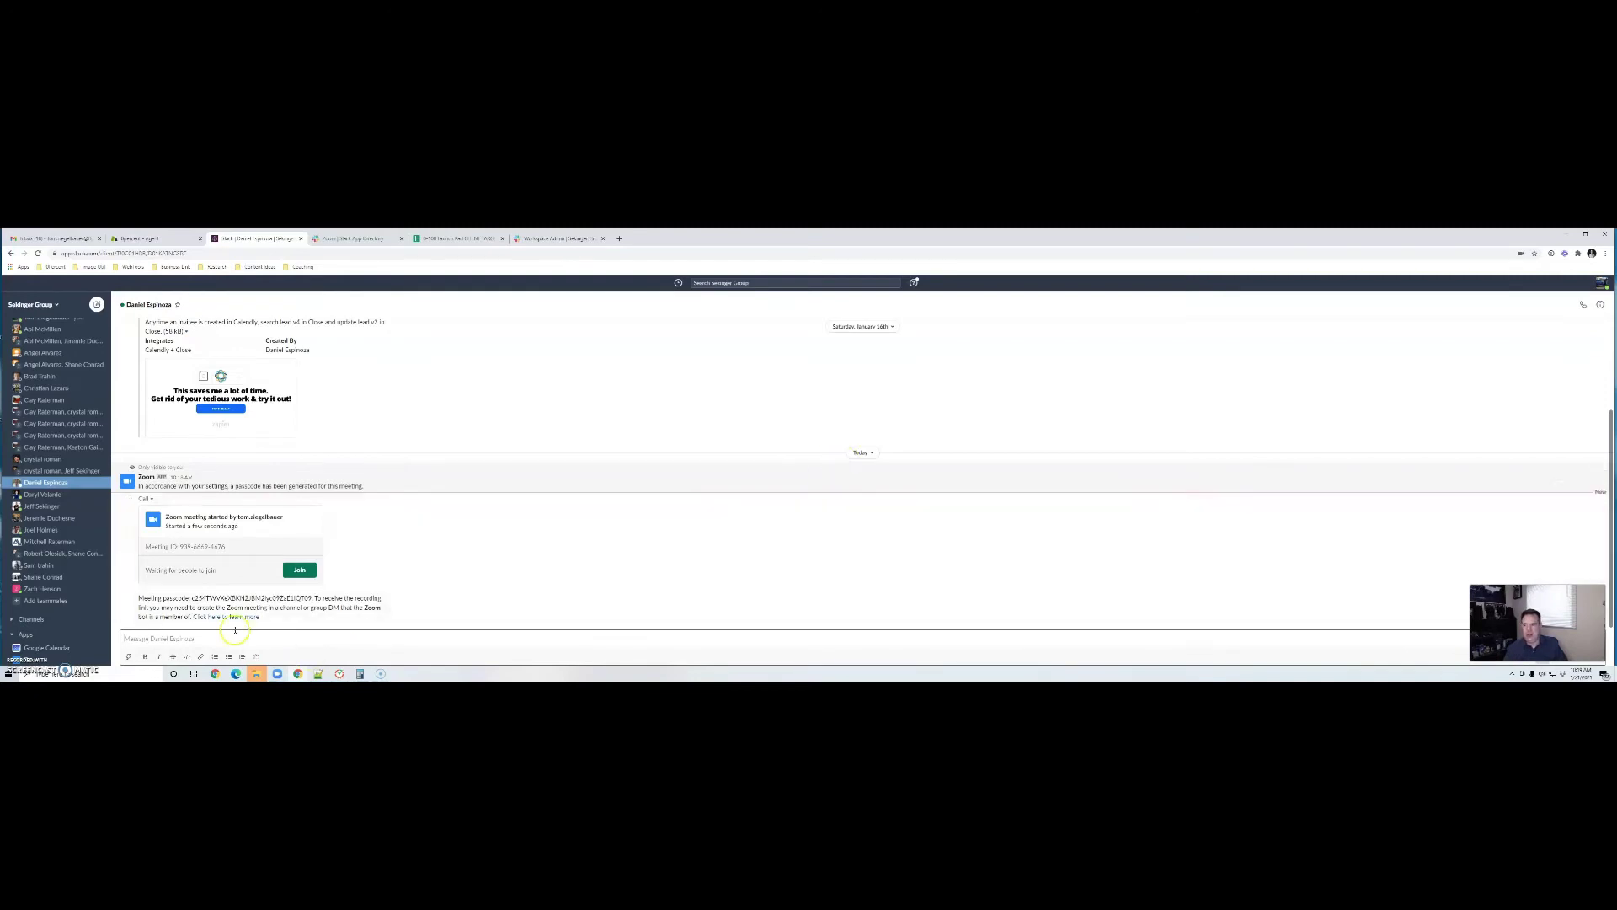
- Call the colleague through Zoom from their name on the earlier message in the conversation
scroll(320, 549, up, 1)
scroll(434, 594, down, 1)
scroll(269, 468, up, 3)
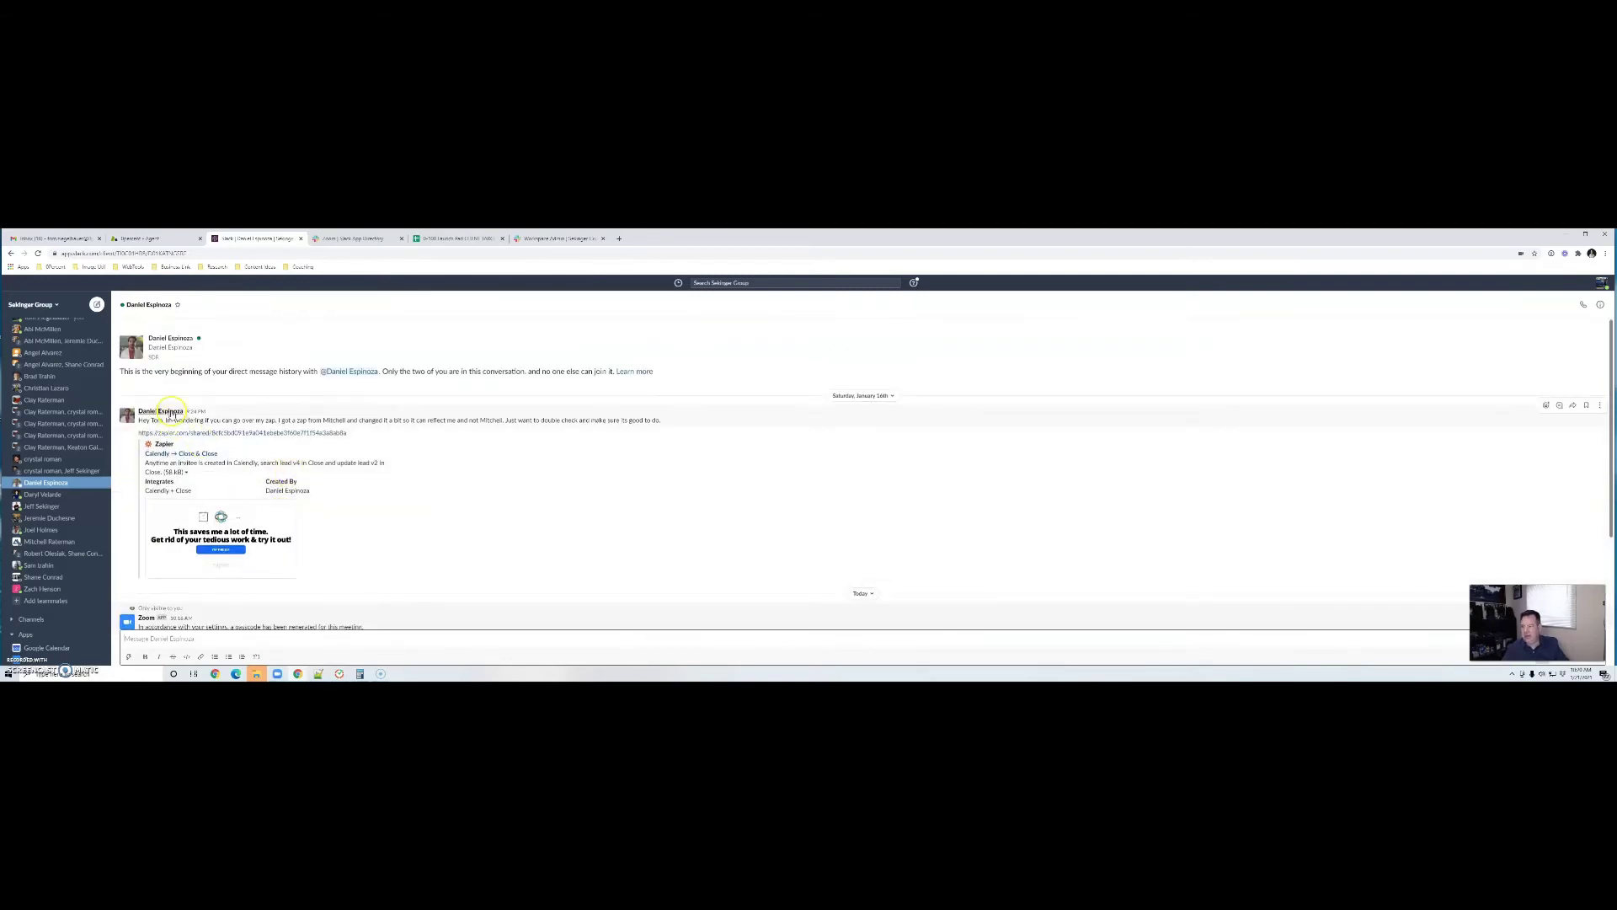
right_click(172, 414)
mouse_move(190, 454)
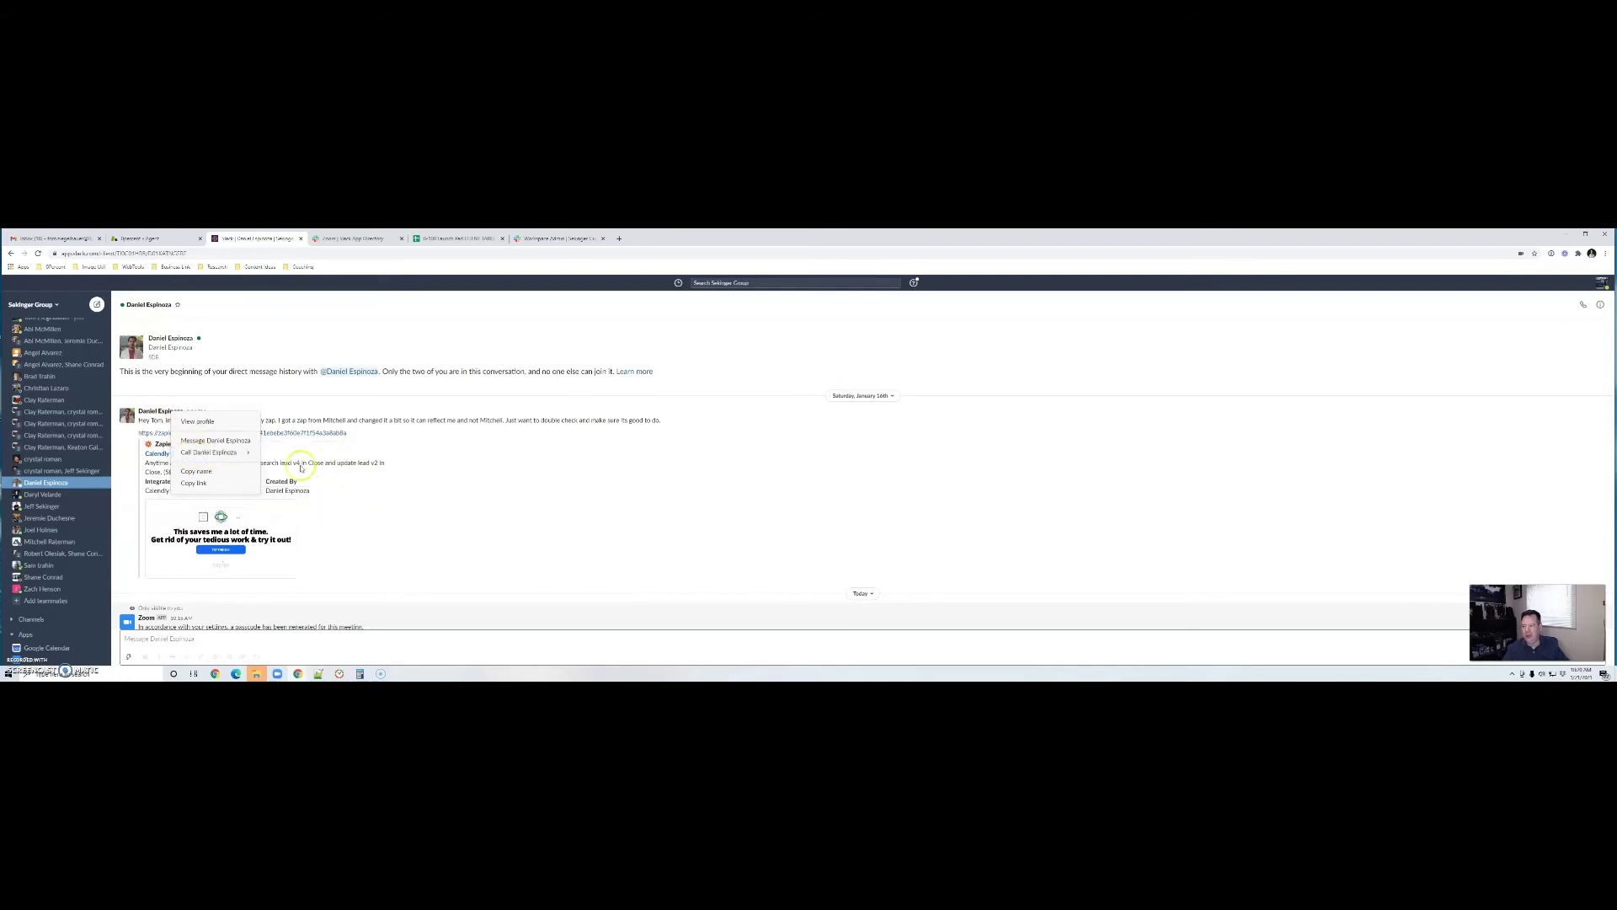
click(250, 452)
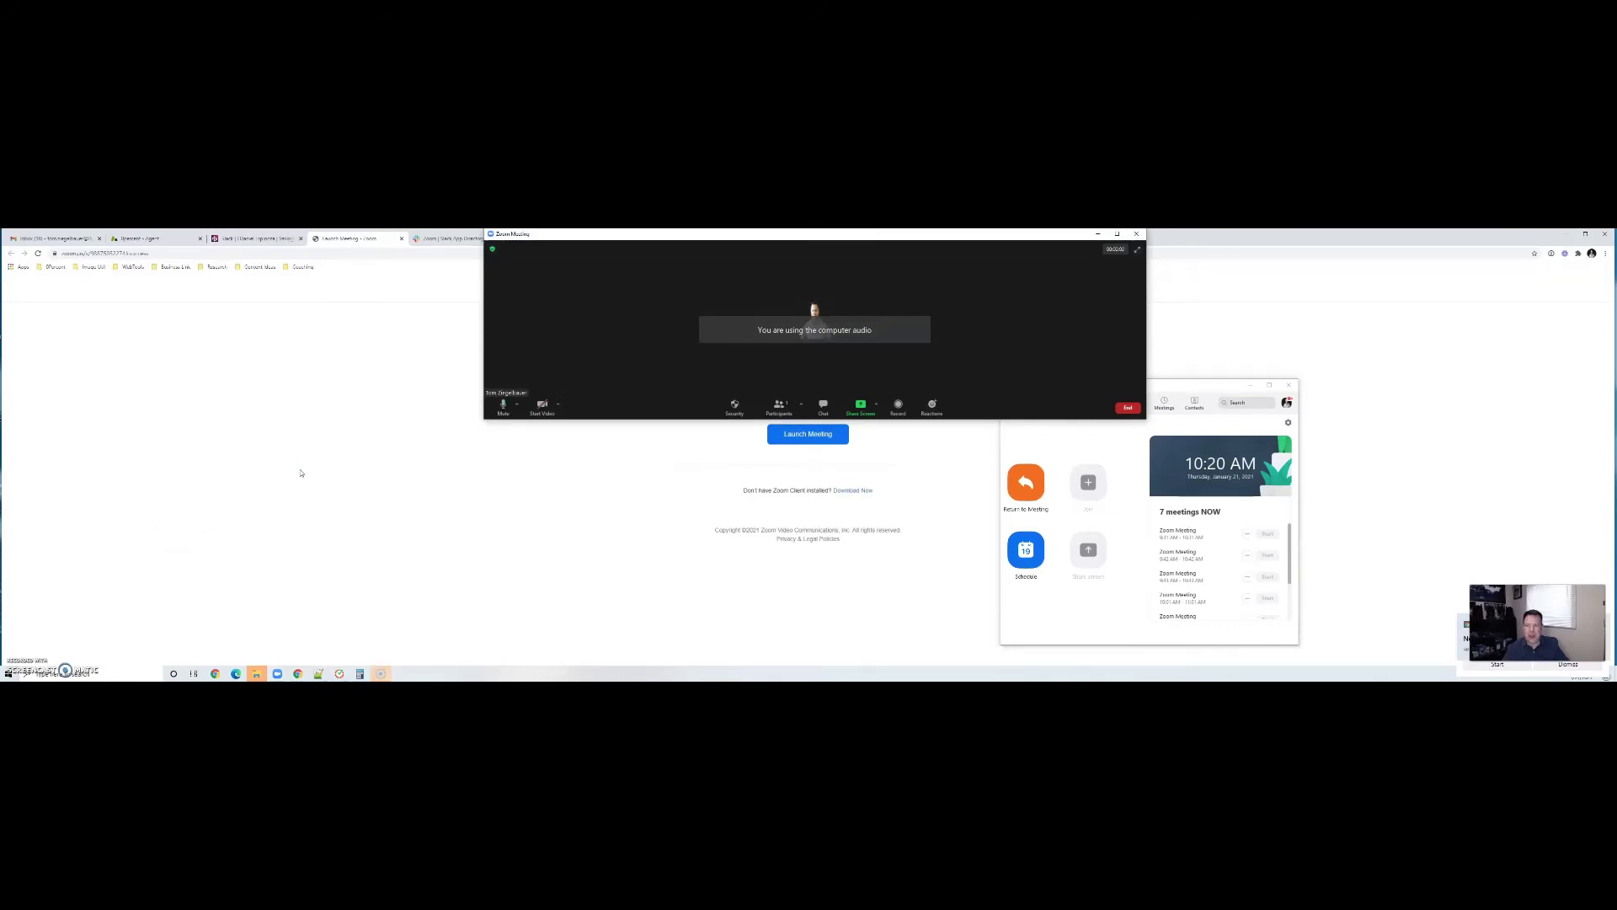
- Return to the Slack conversation to check the latest Zoom call post and bring the running meeting window forward
click(253, 238)
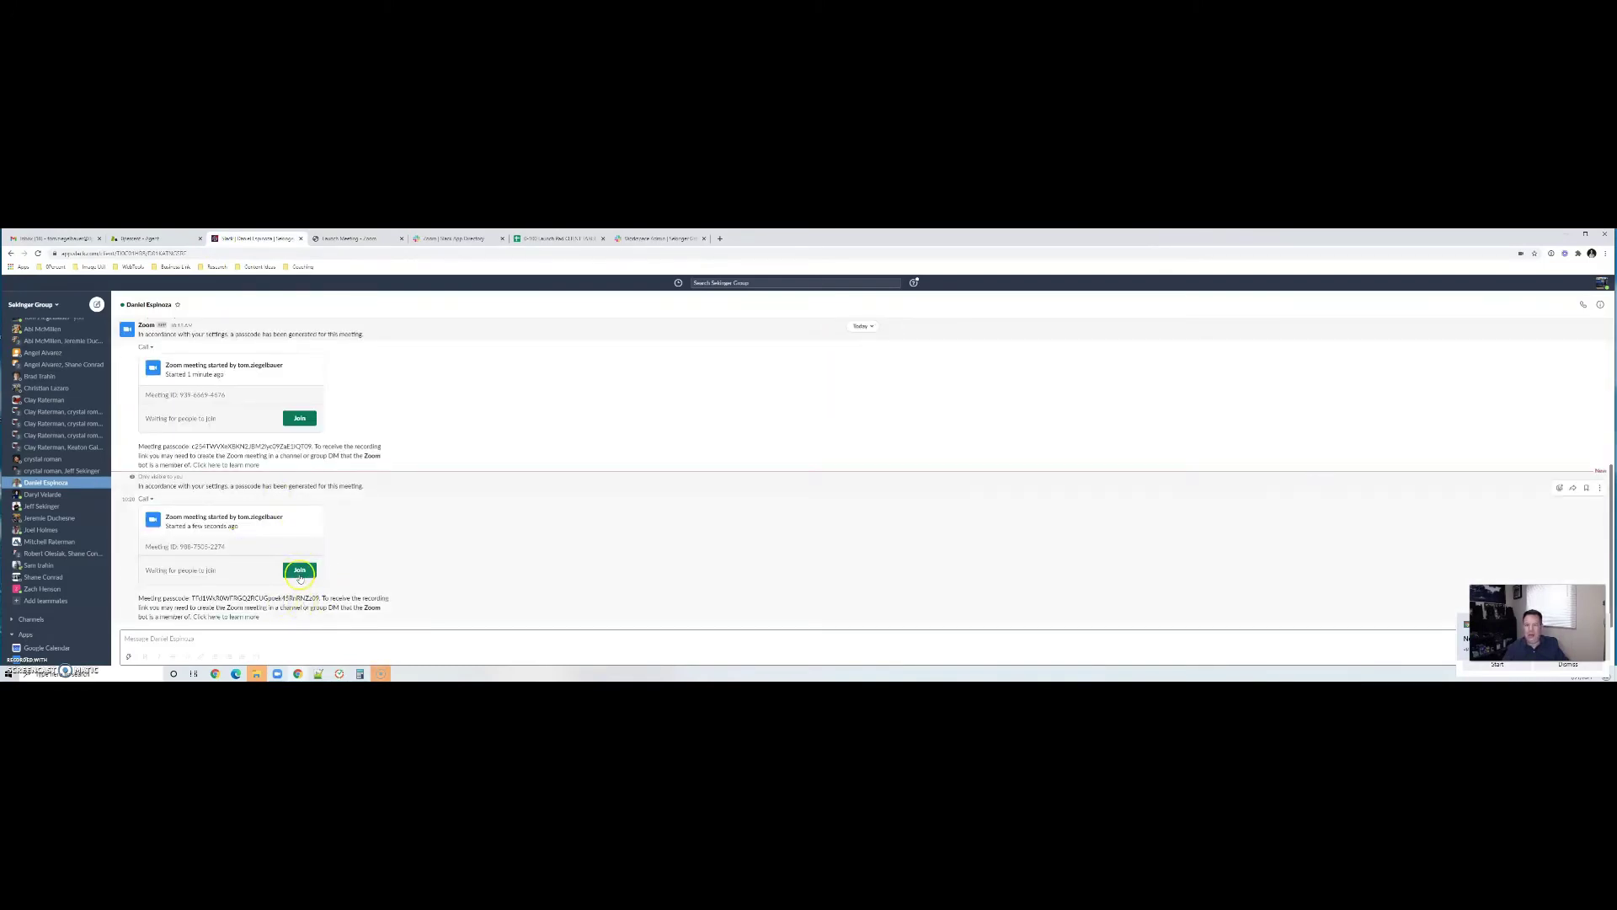
click(300, 573)
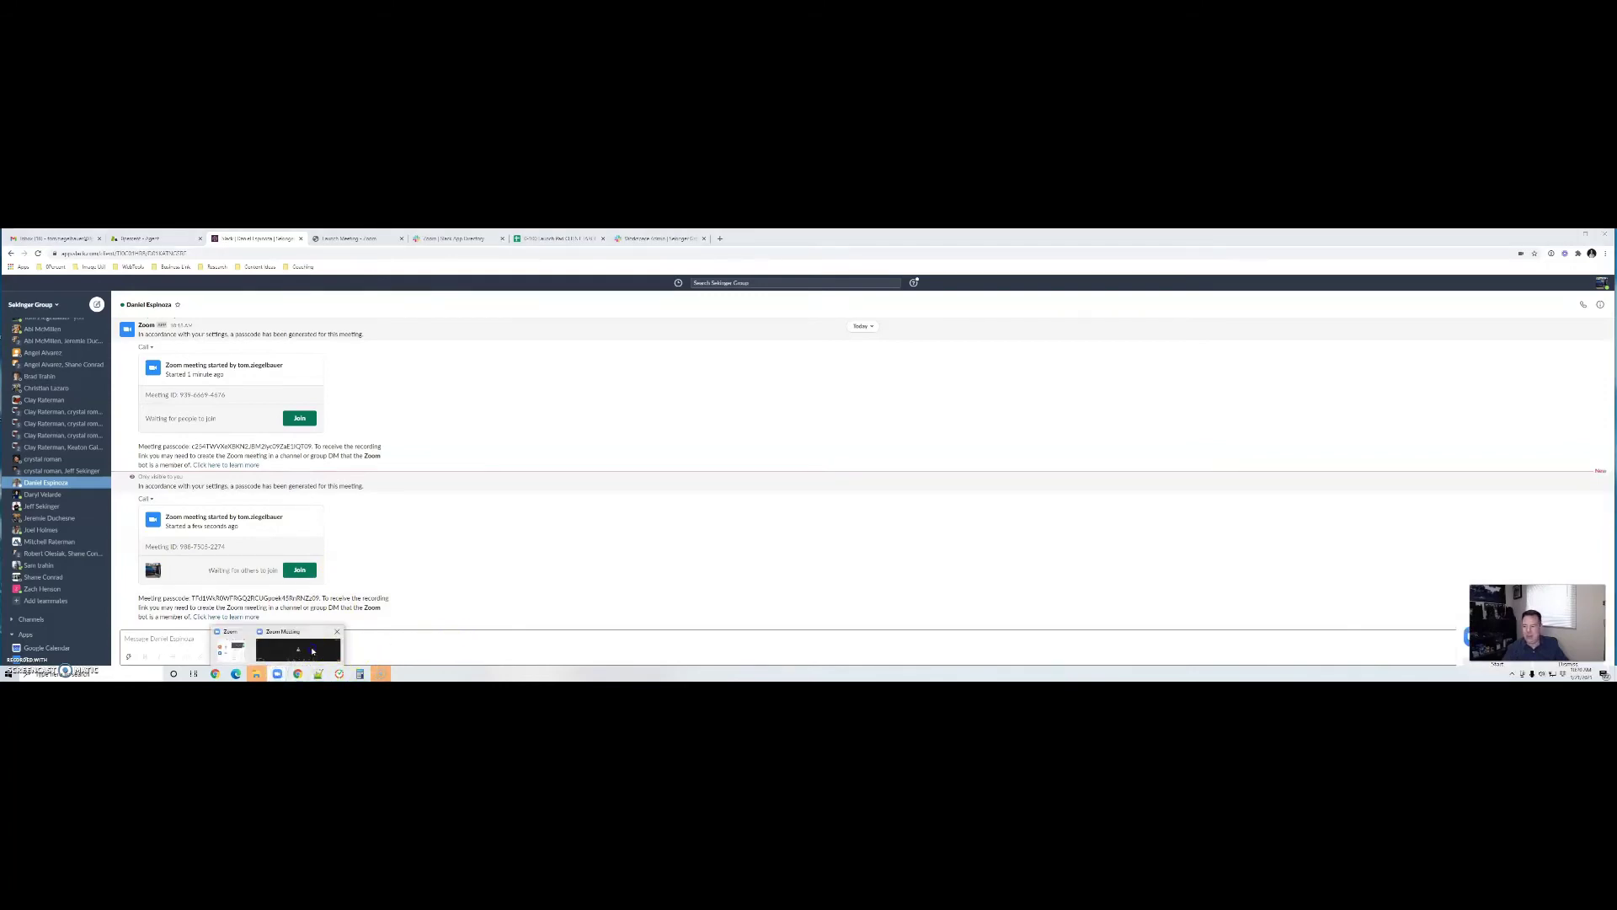
click(281, 670)
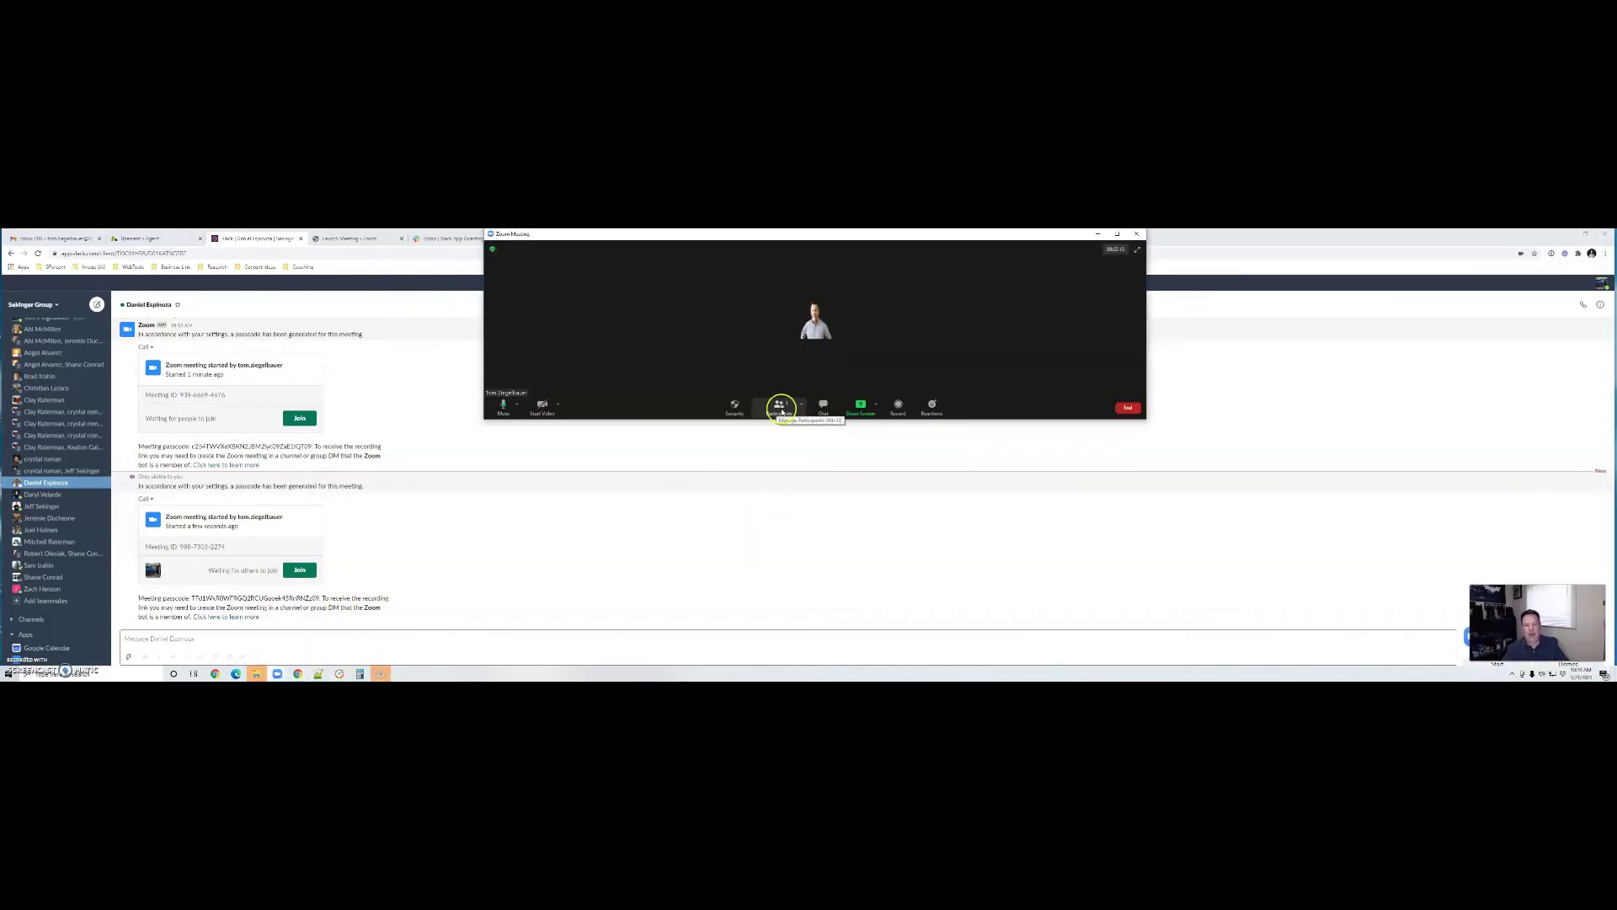
- Show the meeting's participants, copy the invite link from the invitation dialog, and close the dialog
click(781, 410)
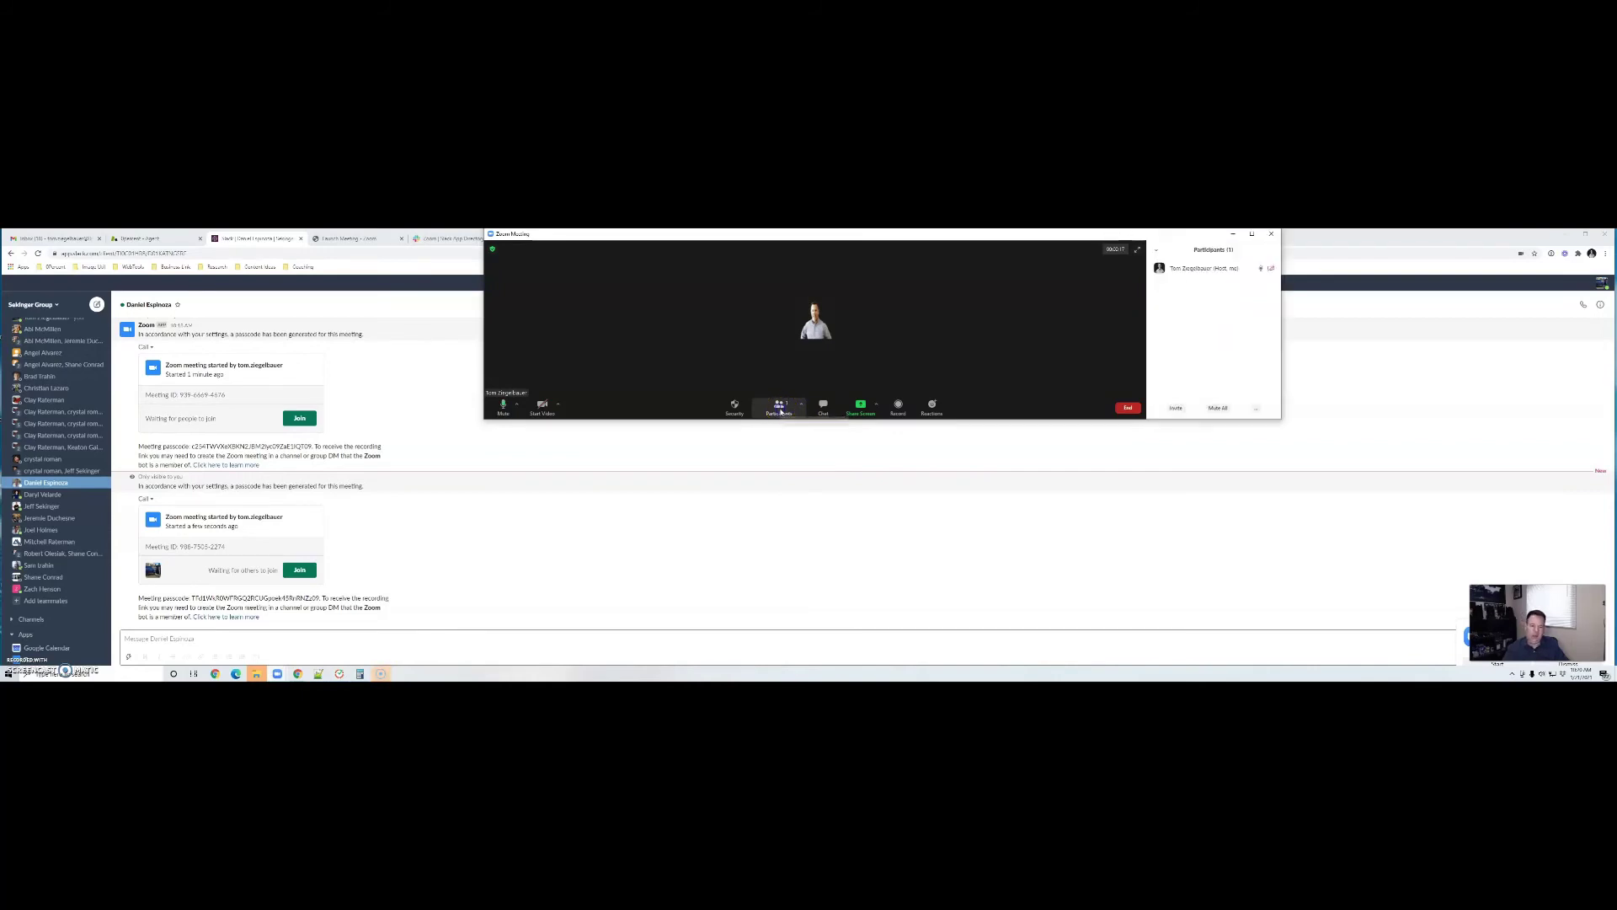
click(1175, 408)
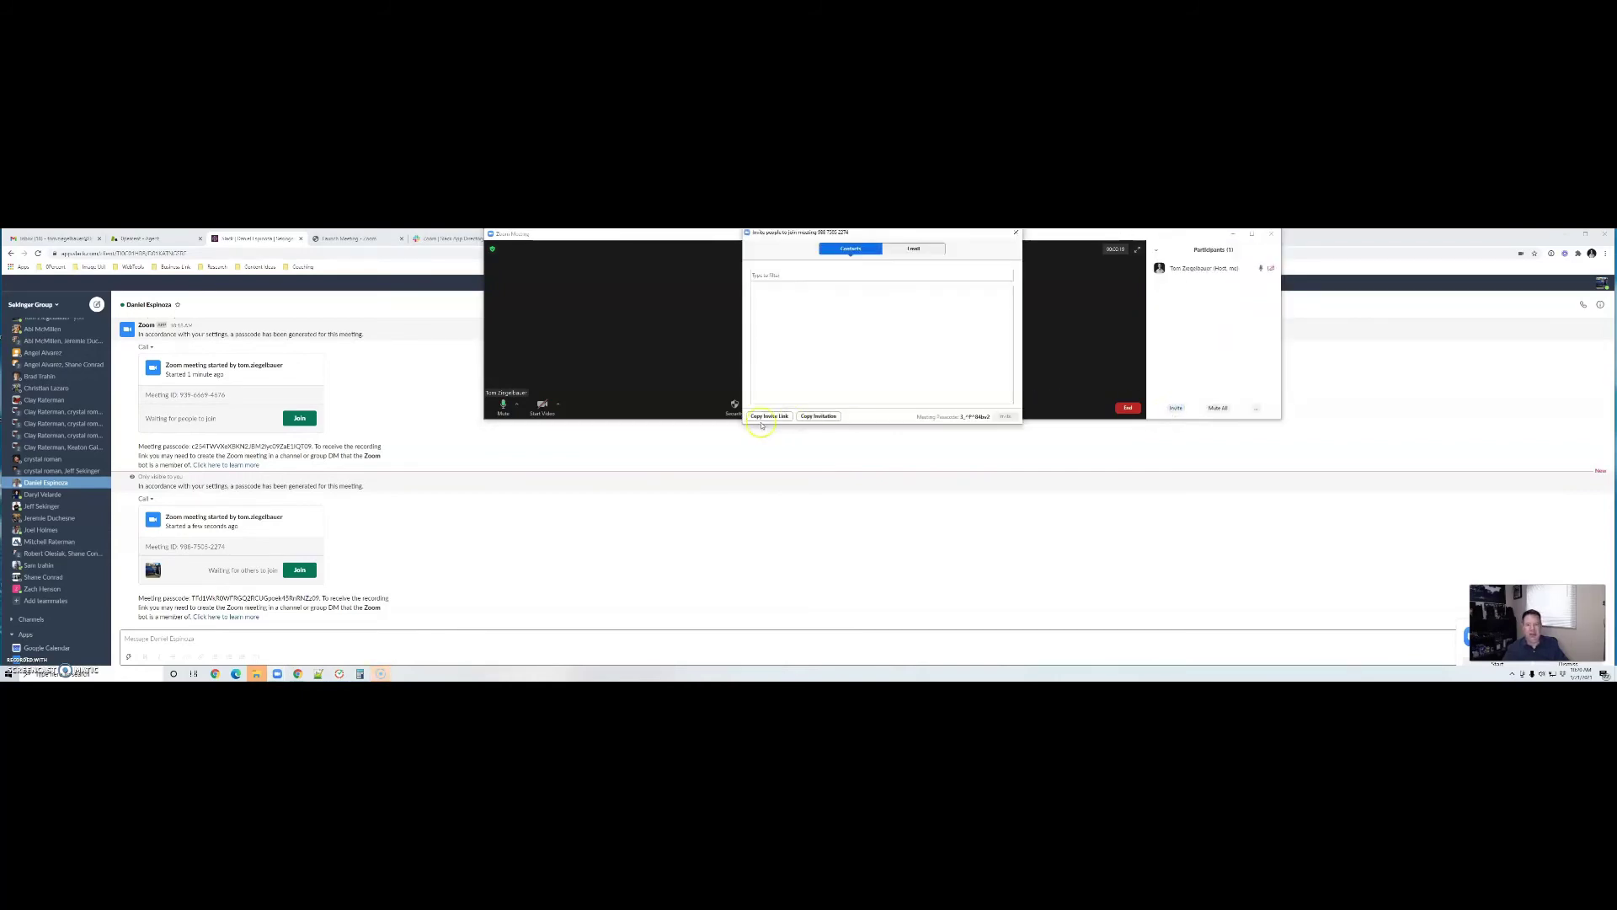
click(758, 419)
click(1016, 233)
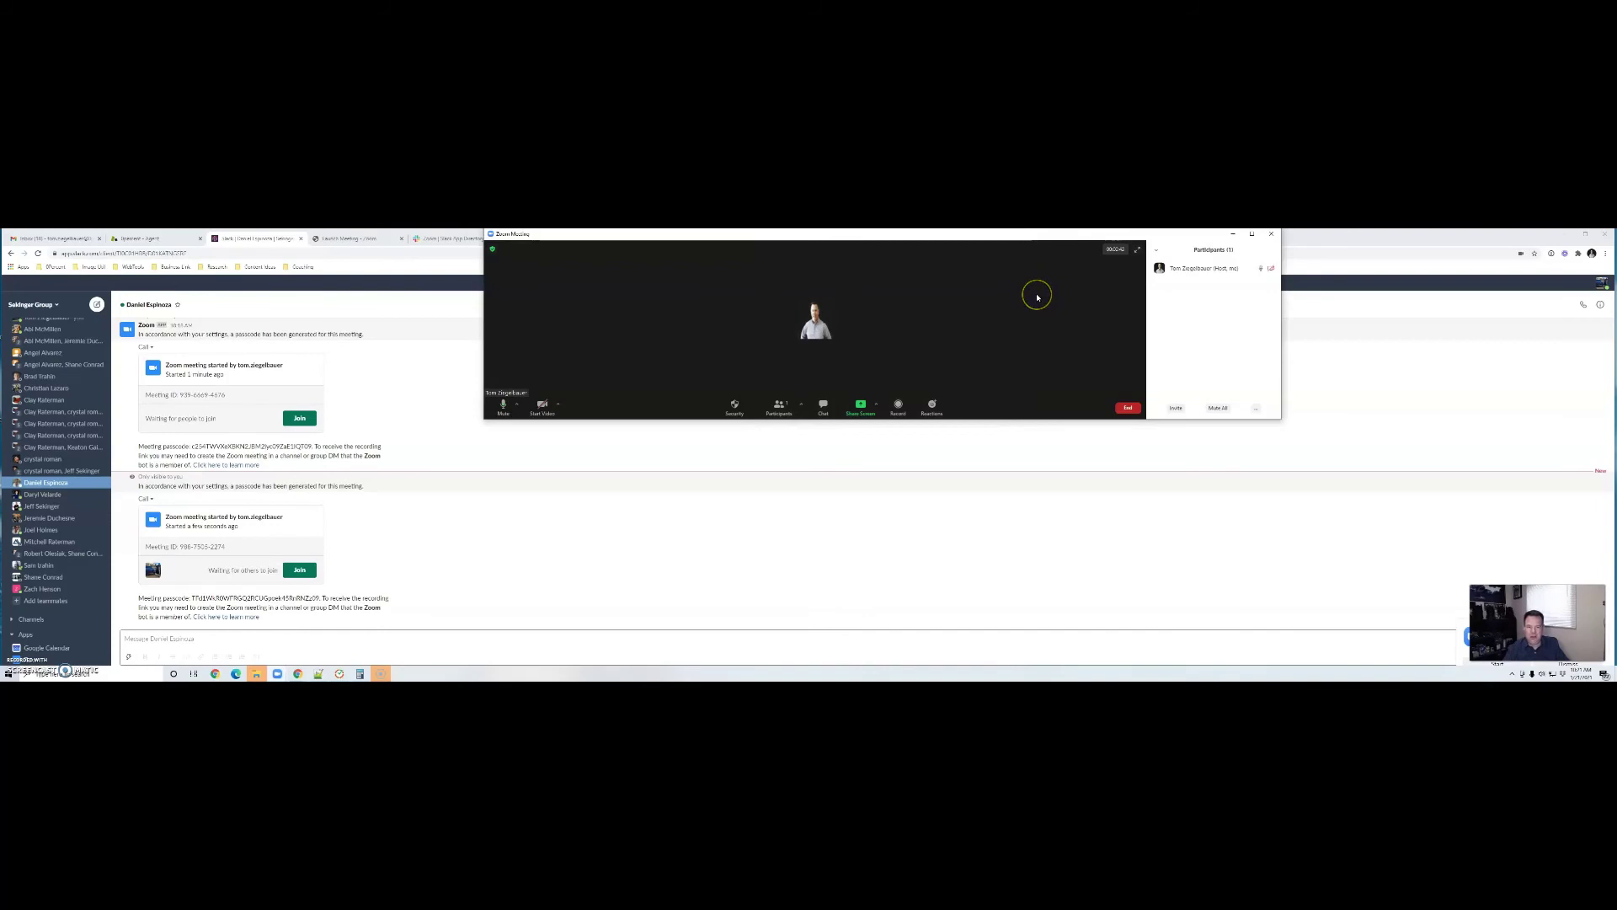